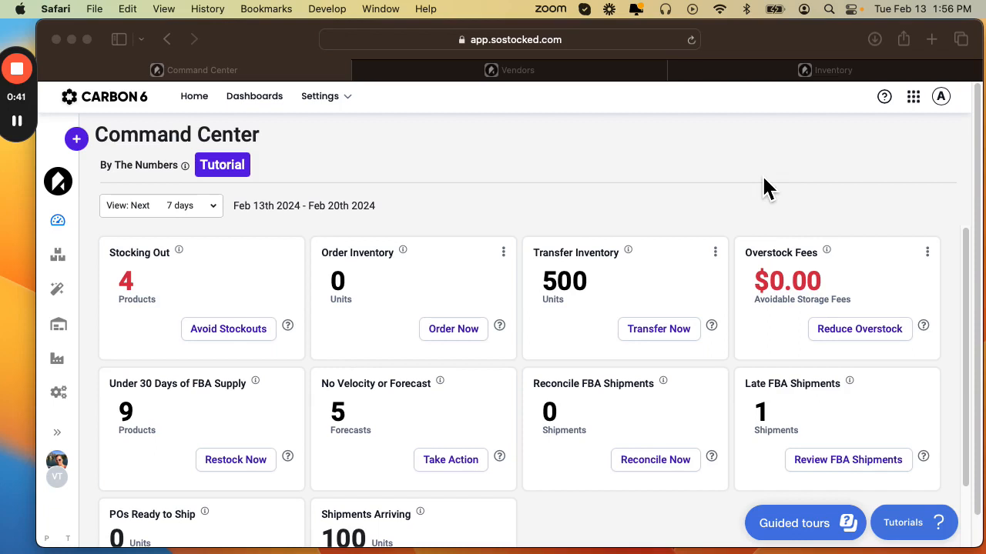
Download the PO Bulk Upload Template from the account's export and import settings
{"action": "left_click", "coordinate": [490, 181]}
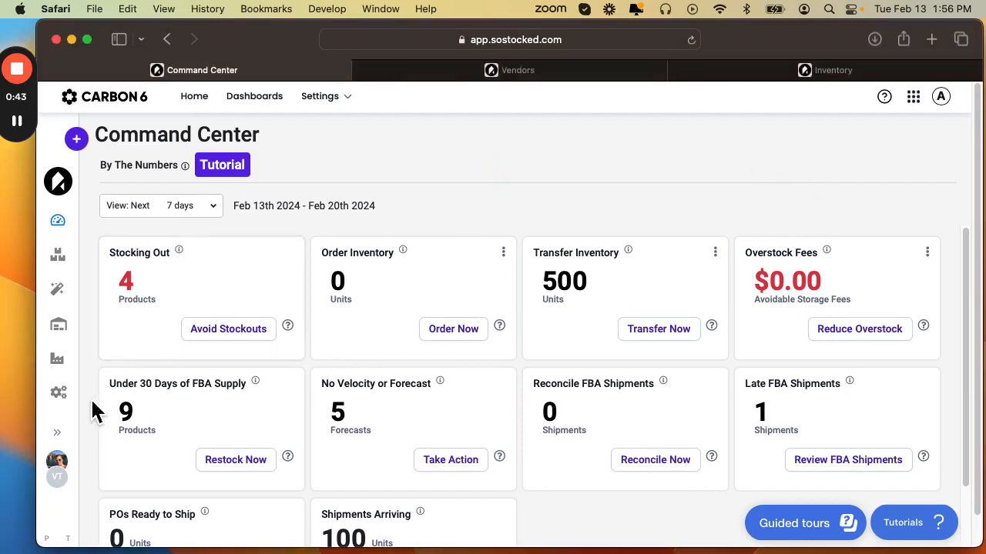
{"action": "left_click", "coordinate": [60, 394]}
{"action": "left_click", "coordinate": [205, 202]}
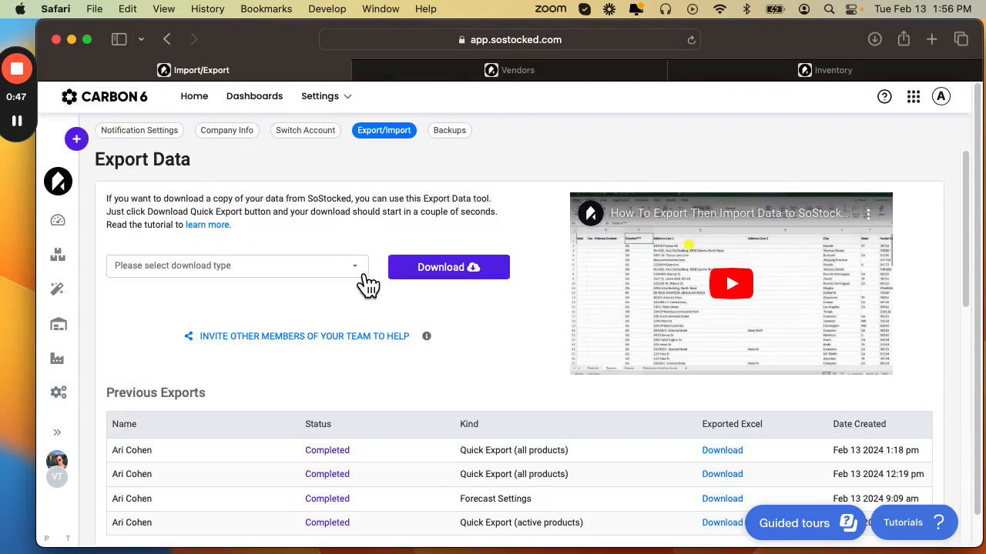
{"action": "left_click", "coordinate": [363, 275]}
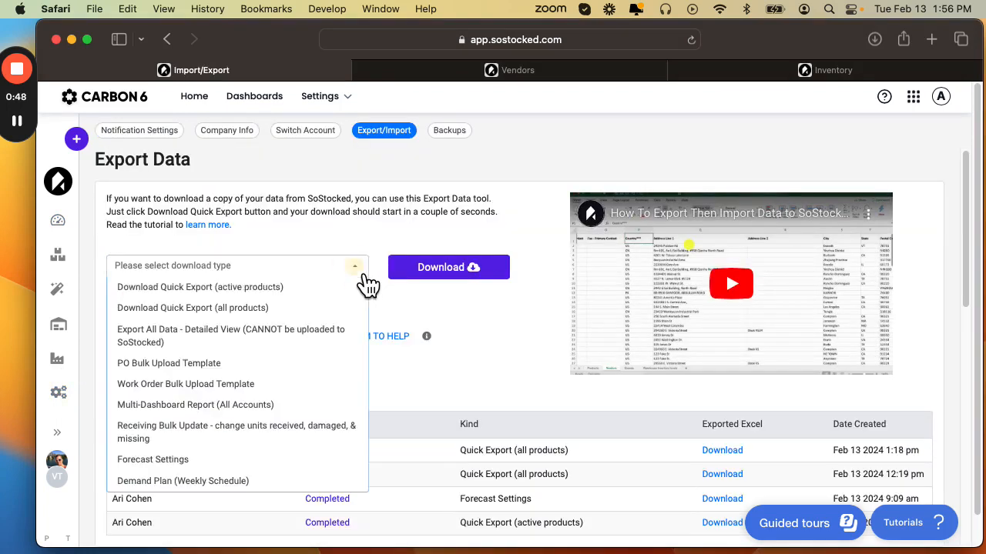
{"action": "left_click", "coordinate": [176, 377]}
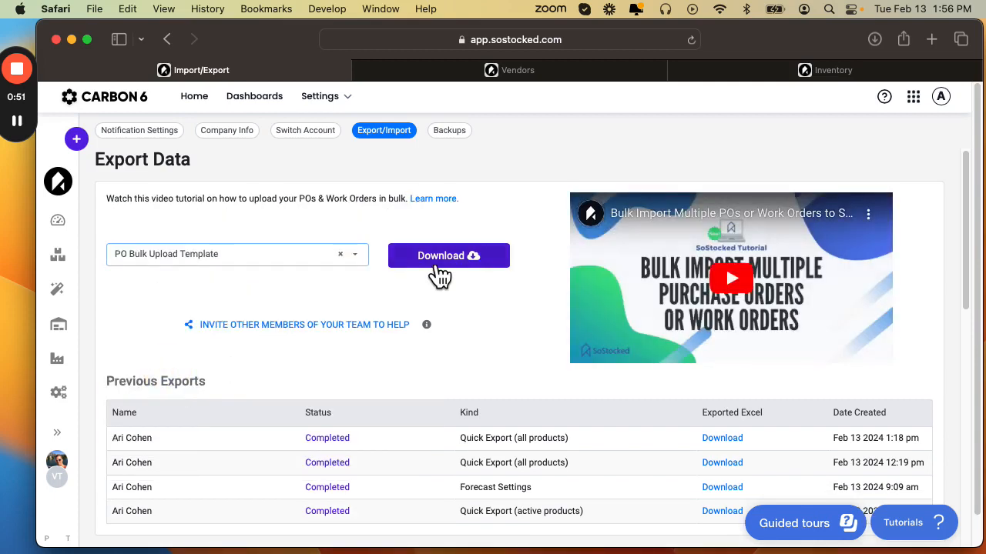
{"action": "left_click", "coordinate": [437, 264]}
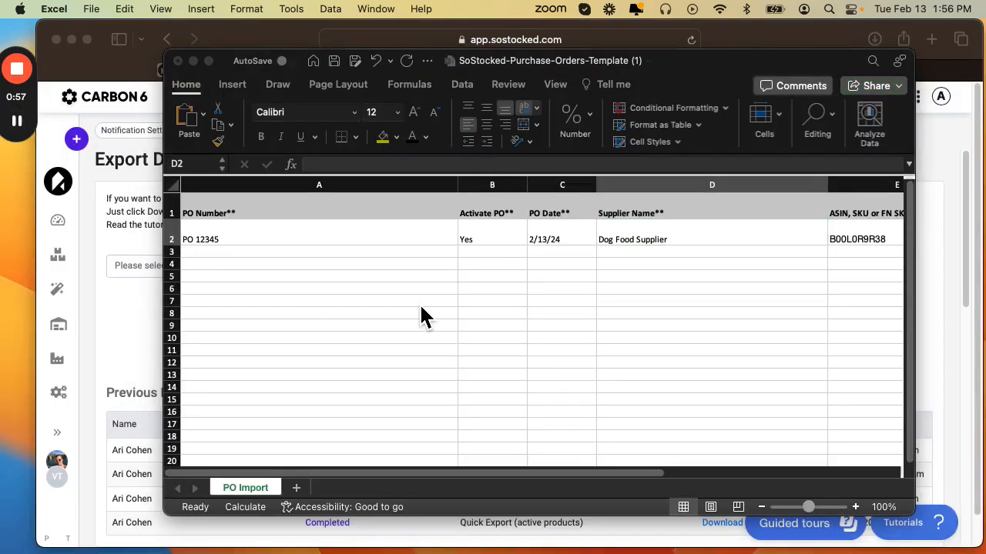
Examine the sample row's PO number, activation, PO date and supplier name fields in the Excel purchase order template
{"action": "left_click", "coordinate": [173, 240]}
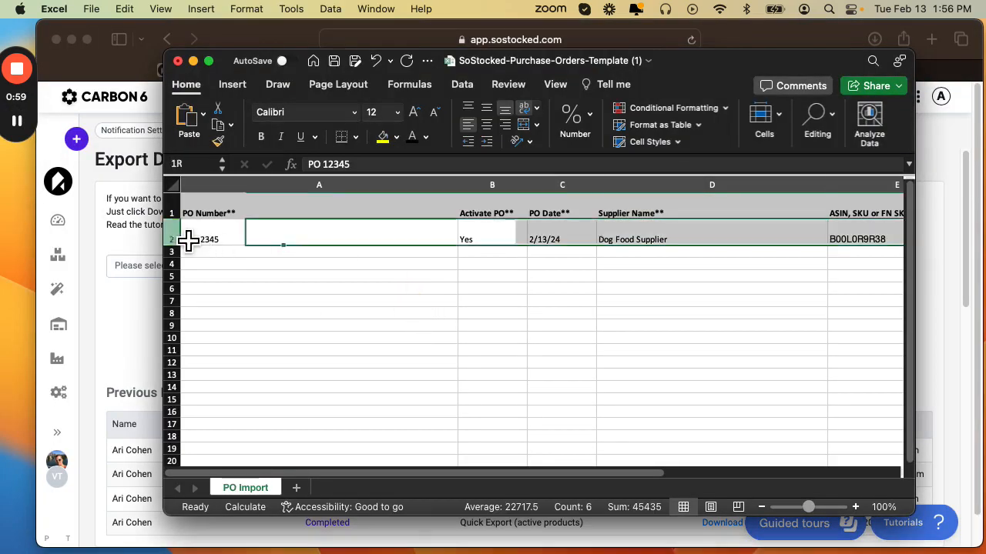
{"action": "left_click", "coordinate": [311, 253]}
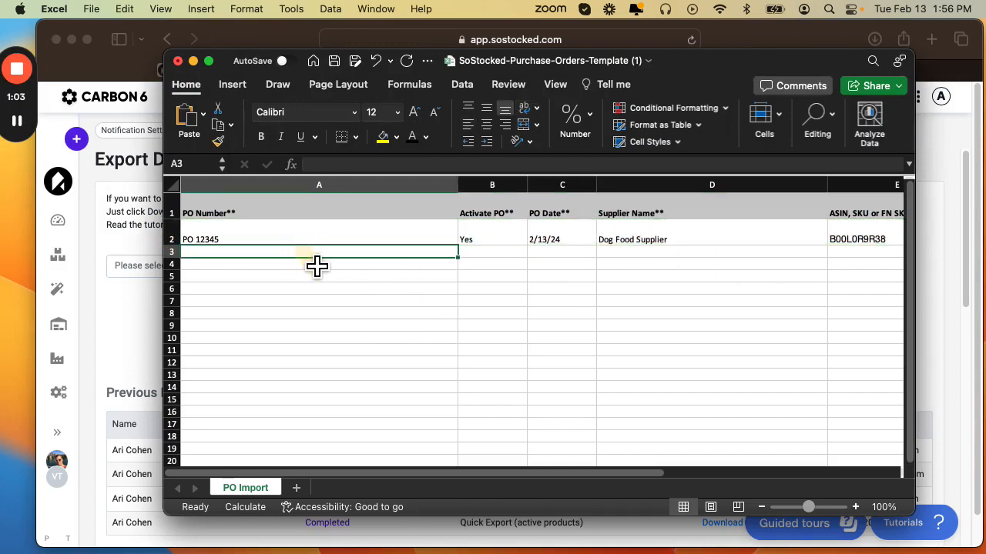
{"action": "left_click", "coordinate": [237, 241]}
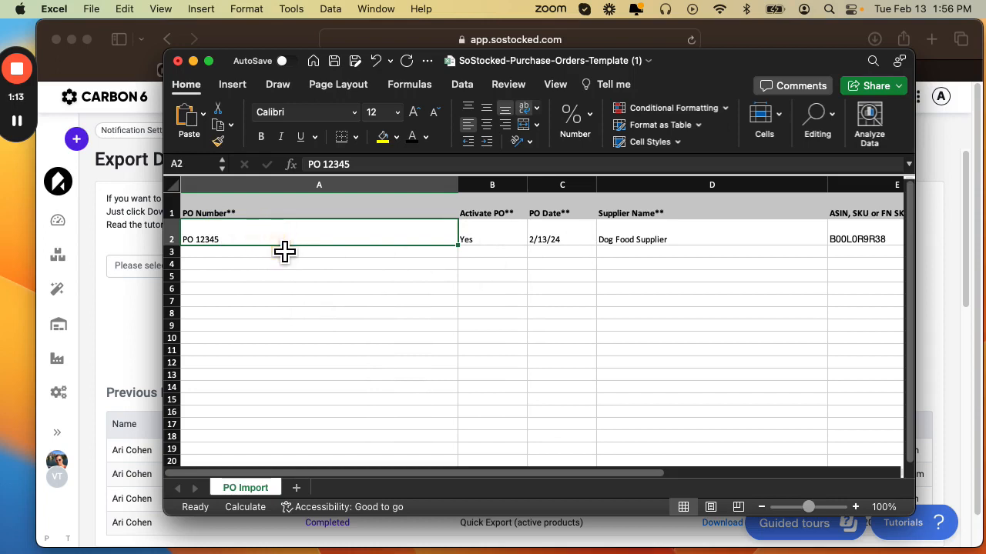
{"action": "left_click", "coordinate": [513, 243]}
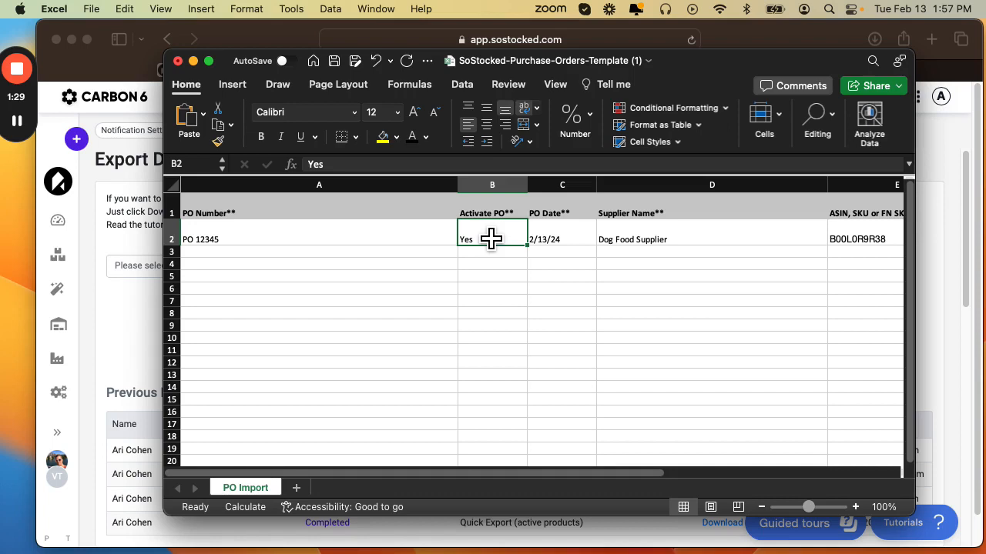
{"action": "left_click", "coordinate": [569, 241]}
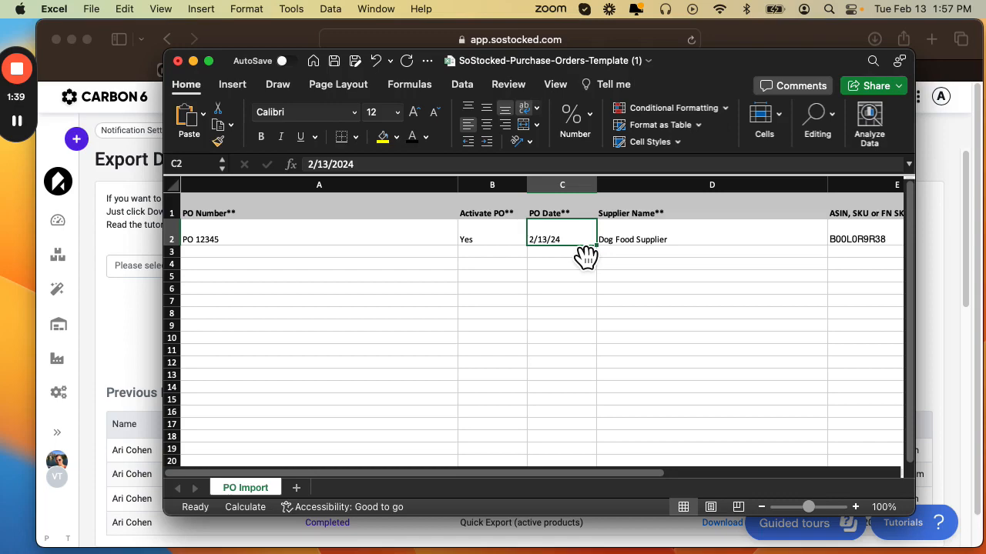
{"action": "left_click", "coordinate": [670, 242]}
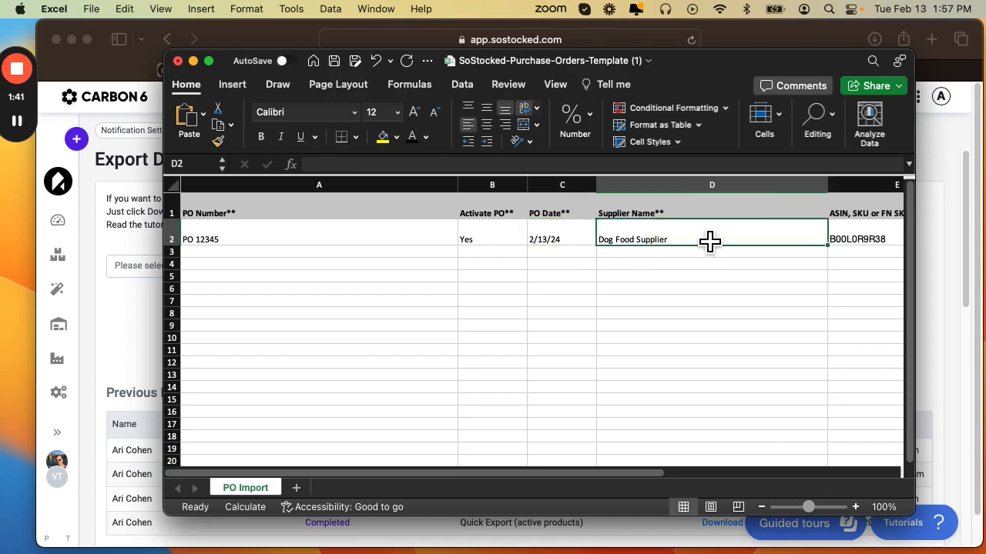
Switch to Safari and open the Dog Food Supplier record in the vendor list to check its vendor name
{"action": "left_click", "coordinate": [123, 335]}
{"action": "left_click", "coordinate": [429, 75]}
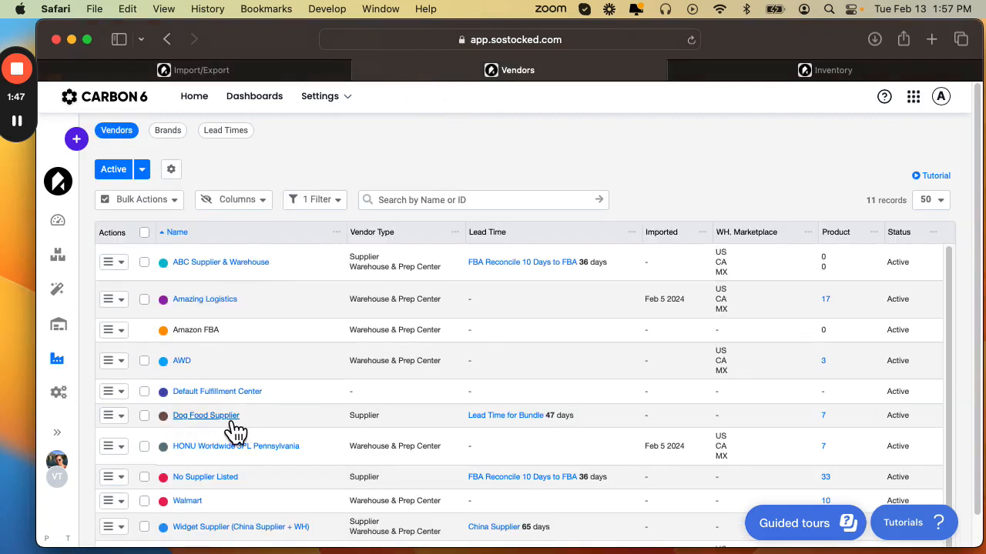
{"action": "left_click", "coordinate": [210, 420]}
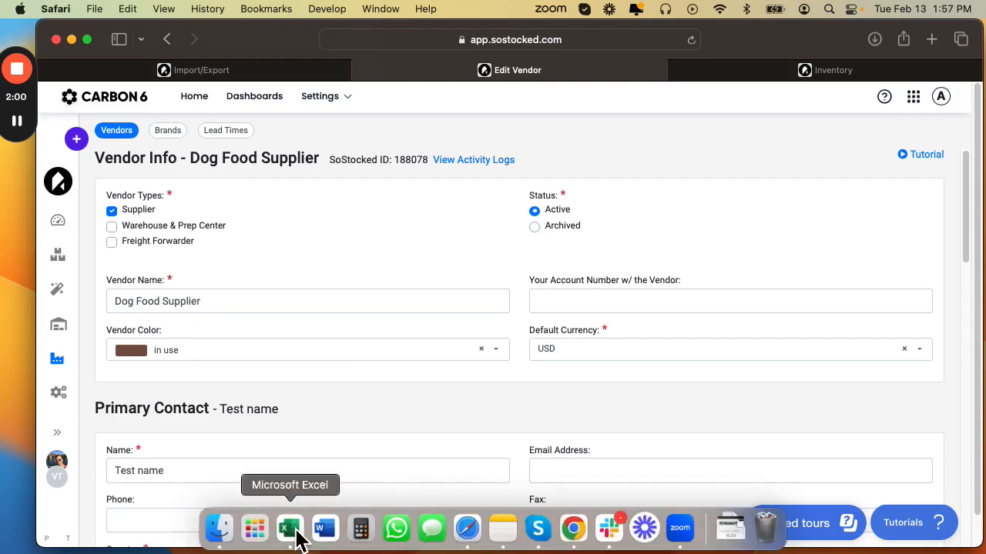
Return to the Excel template and examine the sample row's product identifier, quantity, cost per unit, lead time ID and marketplace fields
{"action": "left_click", "coordinate": [291, 538]}
{"action": "left_click", "coordinate": [627, 238]}
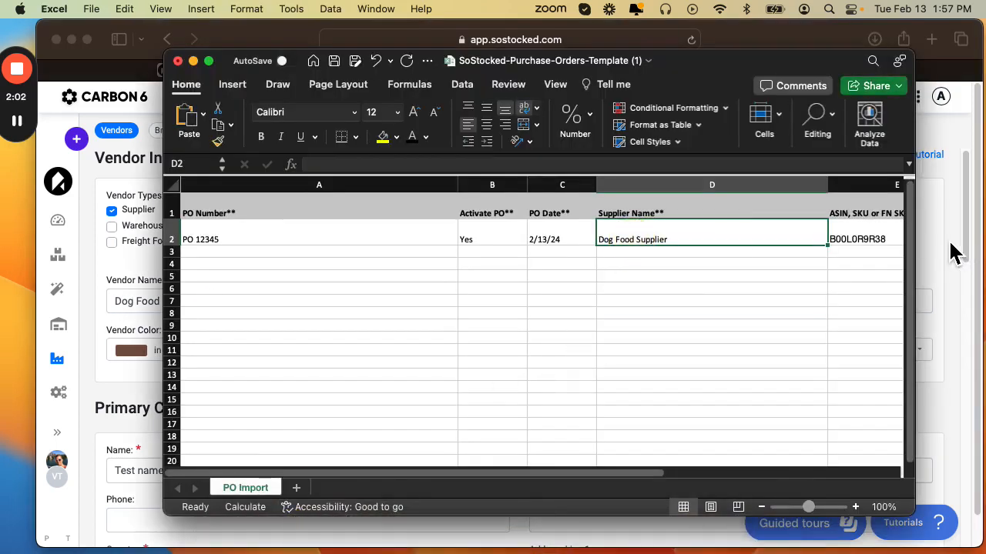
{"action": "left_click_drag", "start_coordinate": [639, 472], "coordinate": [819, 475]}
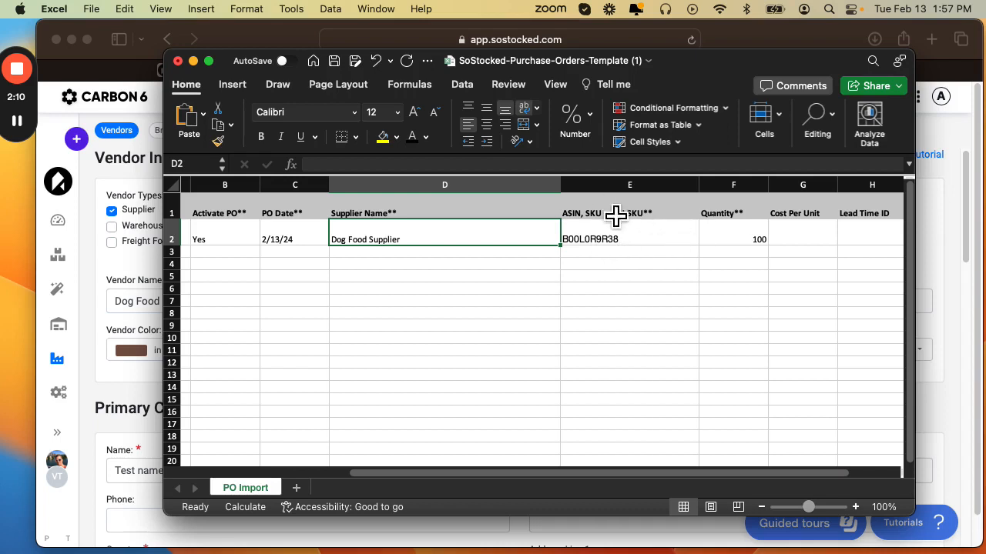
{"action": "left_click", "coordinate": [659, 254]}
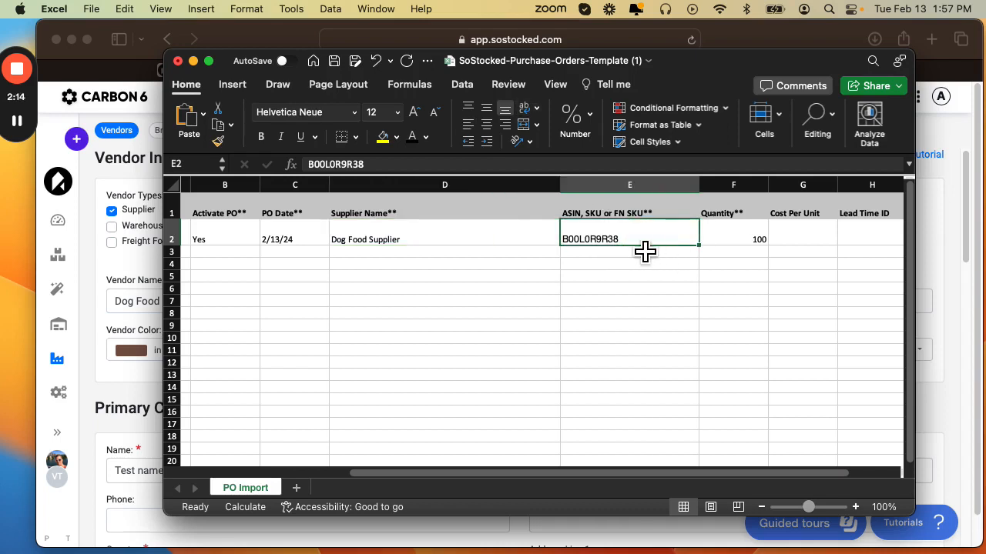
{"action": "left_click", "coordinate": [741, 242]}
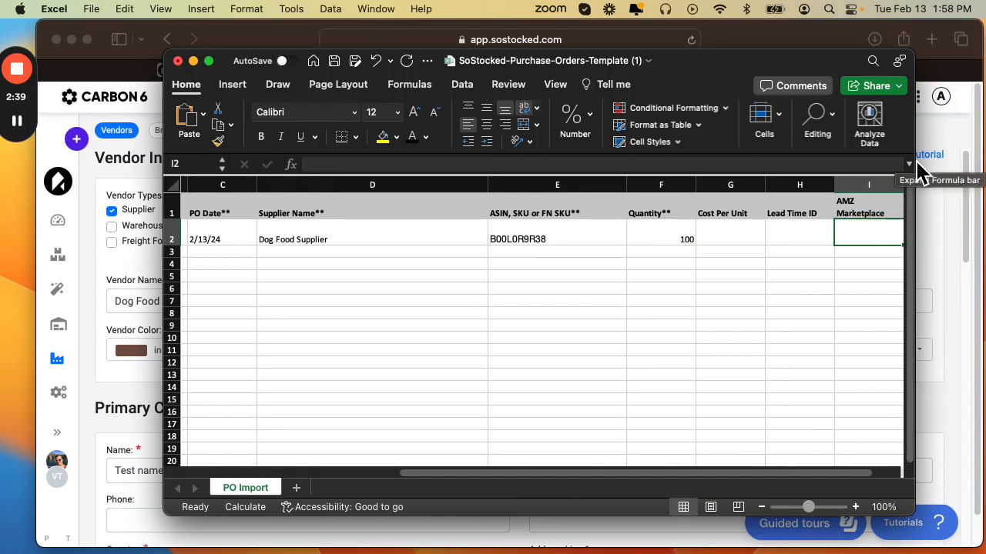
{"action": "type", "text": "US"}
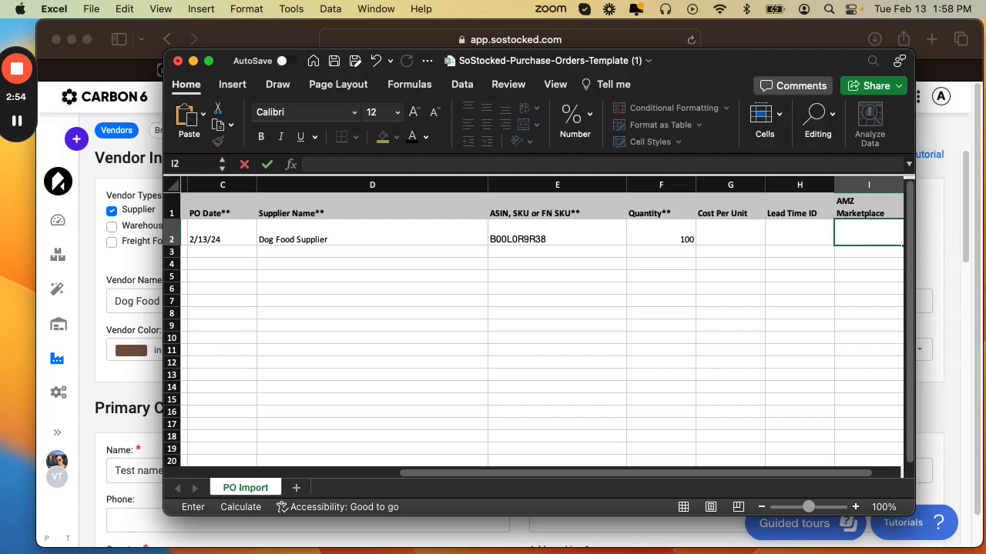
{"action": "left_click", "coordinate": [813, 245]}
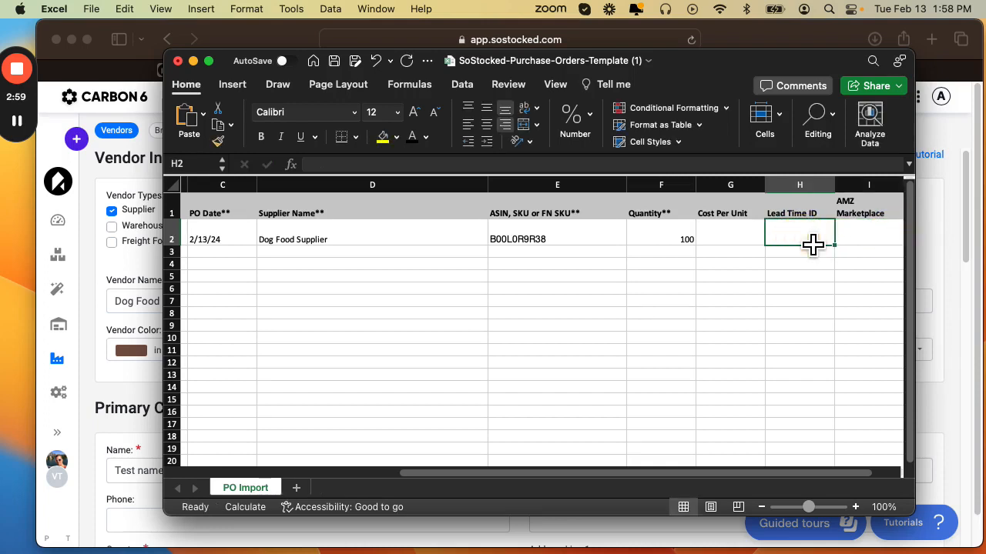
{"action": "left_click", "coordinate": [759, 242]}
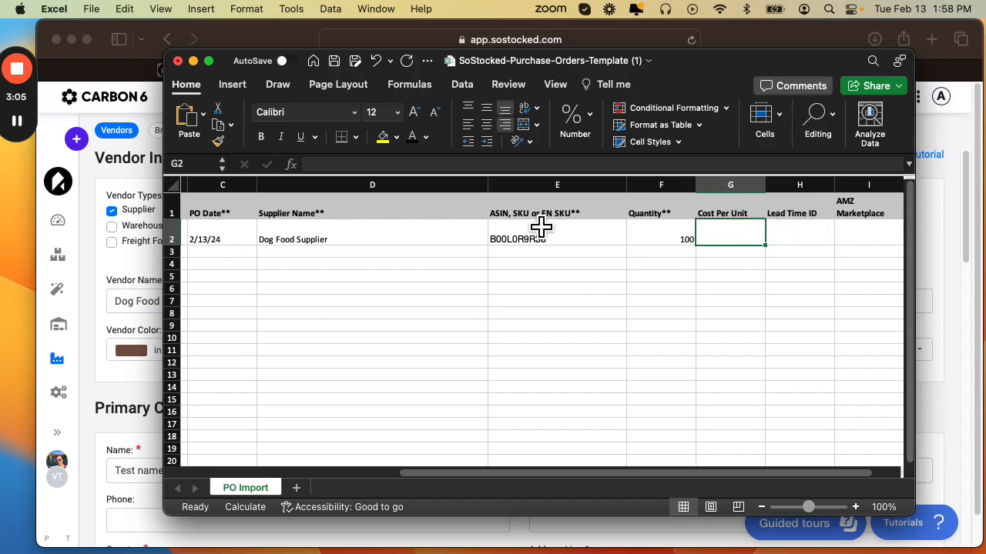
Copy the sample row's PO number into rows 3 to 6 of the PO Number column
{"action": "left_click_drag", "start_coordinate": [544, 473], "coordinate": [211, 458]}
{"action": "left_click", "coordinate": [442, 240]}
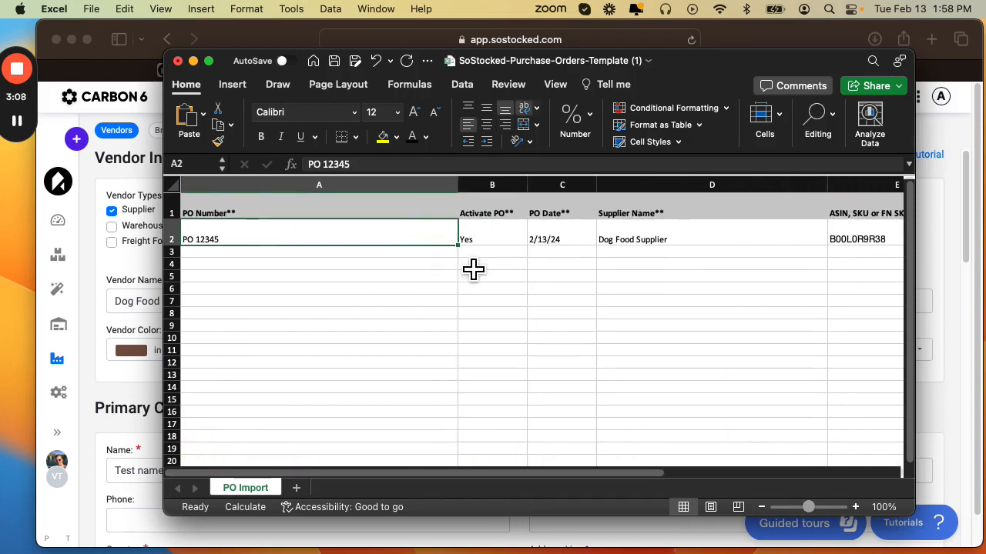
{"action": "left_click_drag", "start_coordinate": [457, 245], "coordinate": [448, 424]}
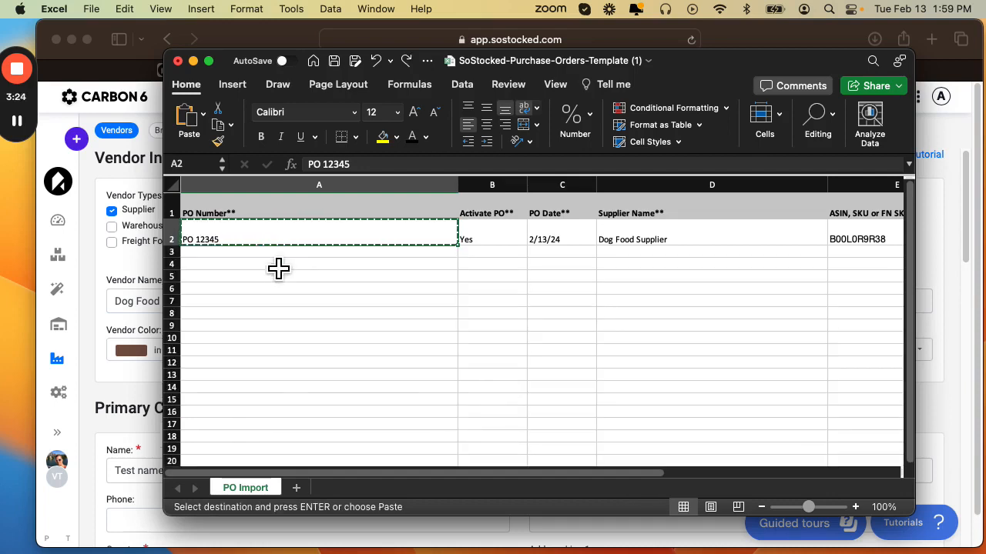
{"action": "left_click", "coordinate": [261, 252]}
{"action": "type", "text": "PO 12345"}
{"action": "left_click", "coordinate": [269, 266]}
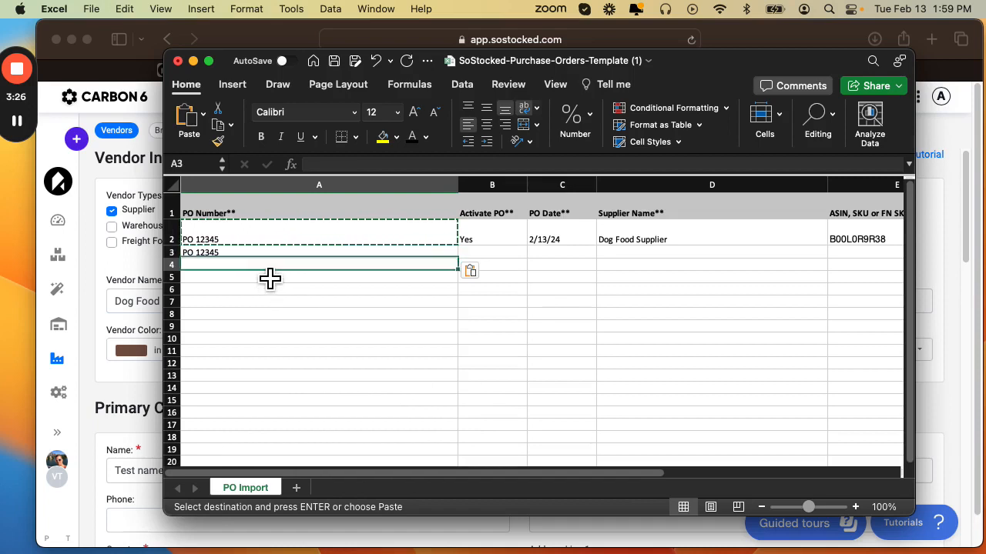
{"action": "type", "text": "PO 12345"}
{"action": "left_click", "coordinate": [270, 278]}
{"action": "type", "text": "PO 12345"}
{"action": "left_click", "coordinate": [265, 292]}
{"action": "key", "text": "super+v"}
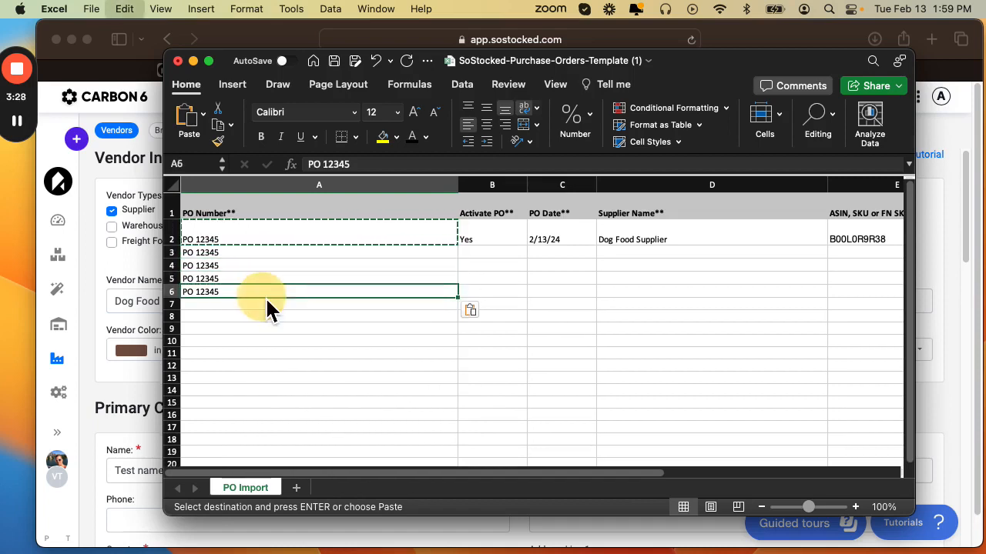
Fill the Activate PO value Yes from row 2 down through row 6
{"action": "left_click", "coordinate": [503, 279]}
{"action": "left_click", "coordinate": [483, 247]}
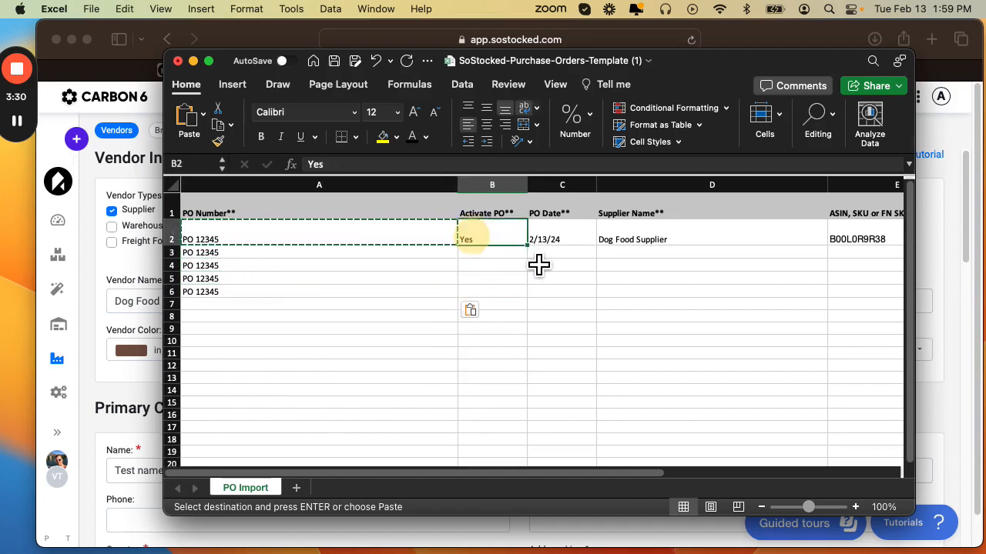
{"action": "left_click_drag", "start_coordinate": [527, 247], "coordinate": [528, 297]}
Copy the PO date 2/13/24 from row 2 into rows 3 to 6
{"action": "left_click", "coordinate": [554, 245]}
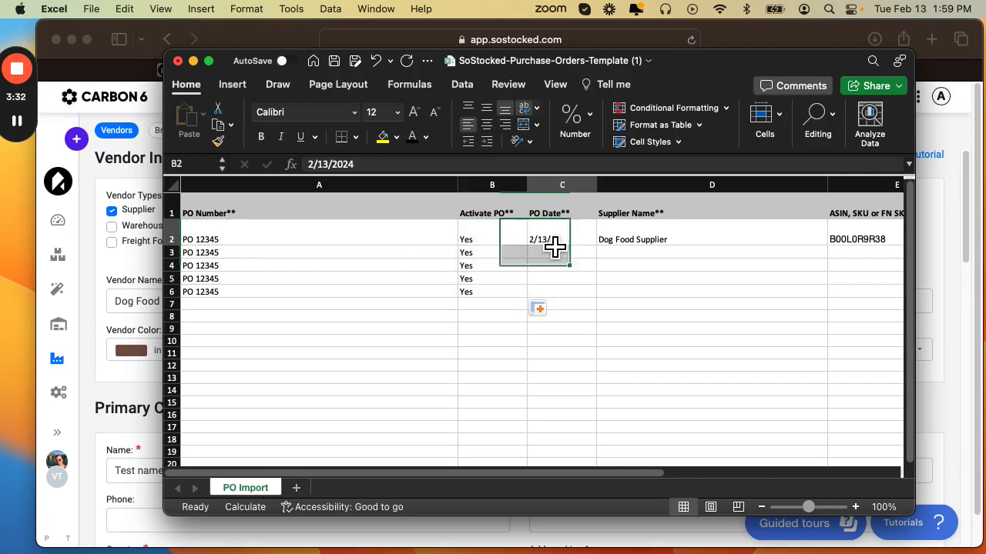
{"action": "key", "text": "super+c"}
{"action": "left_click", "coordinate": [576, 259]}
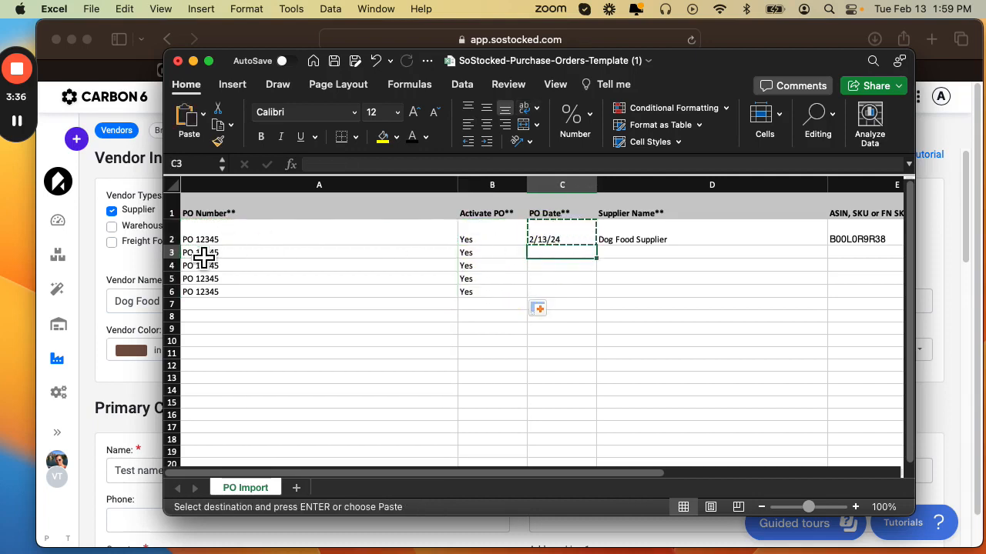
{"action": "key", "text": "cmd+v"}
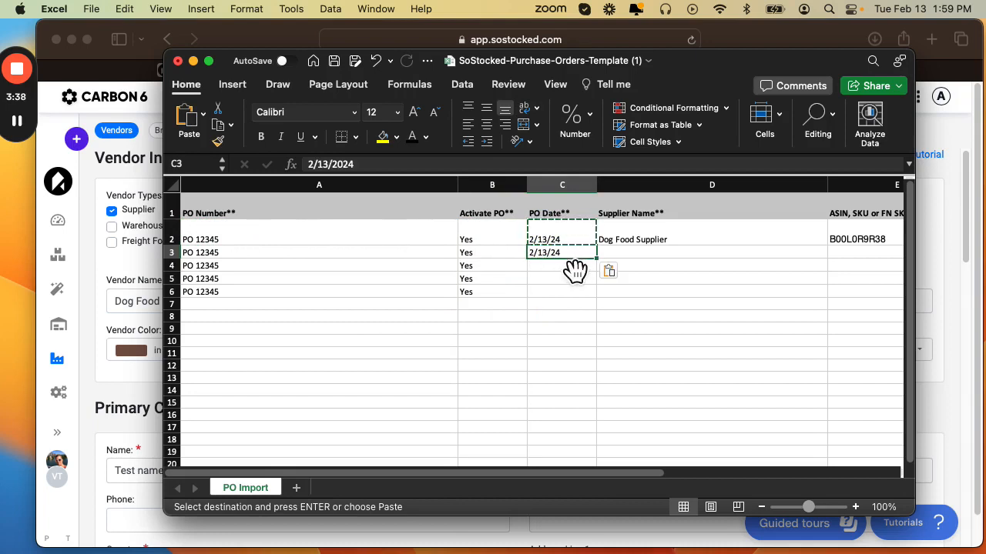
{"action": "left_click", "coordinate": [572, 266]}
{"action": "key", "text": "cmd+v"}
{"action": "left_click", "coordinate": [578, 280]}
{"action": "key", "text": "cmd+v"}
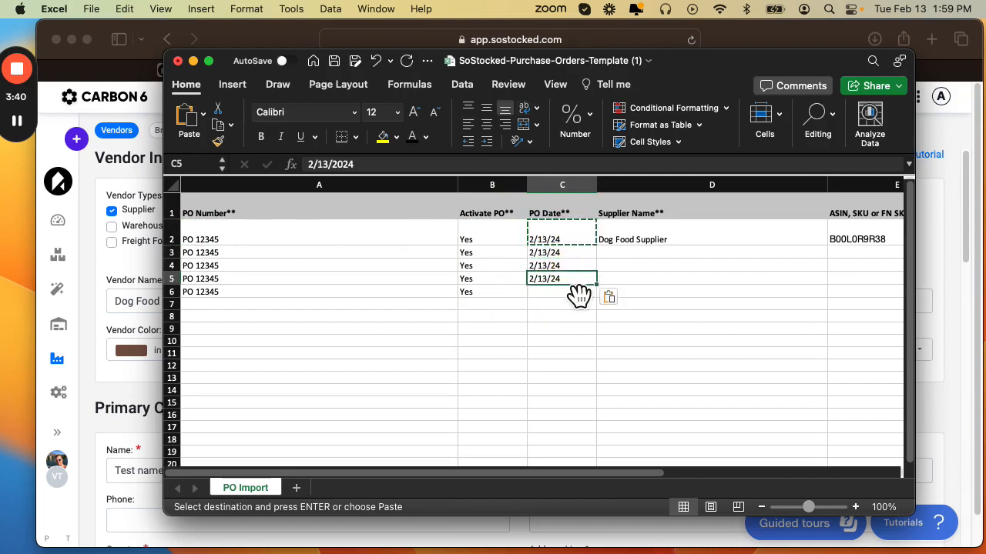
{"action": "left_click", "coordinate": [576, 295]}
{"action": "key", "text": "cmd+v"}
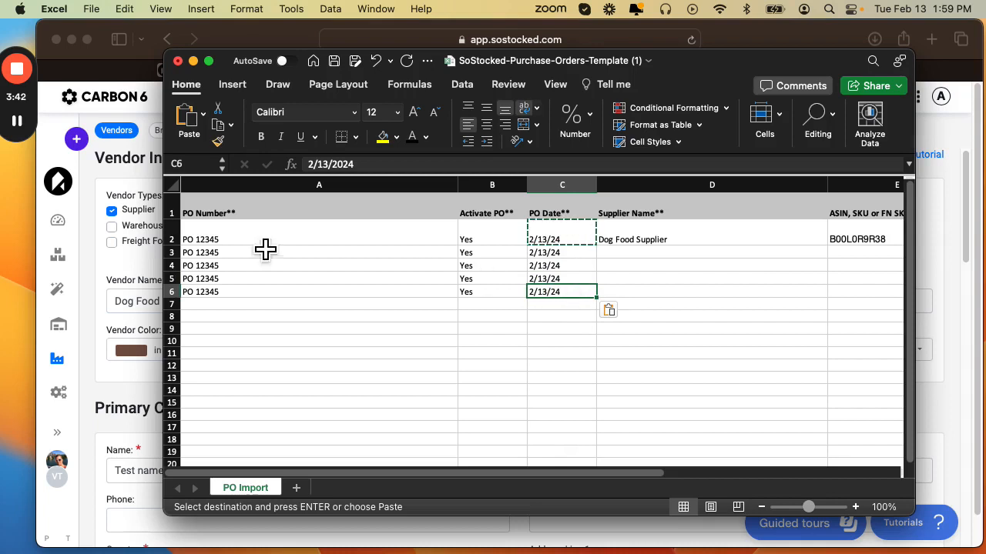
Fill the supplier name Dog Food Supplier from row 2 down through row 6
{"action": "left_click", "coordinate": [691, 242]}
{"action": "left_click_drag", "start_coordinate": [827, 244], "coordinate": [838, 305]}
{"action": "left_click", "coordinate": [378, 311]}
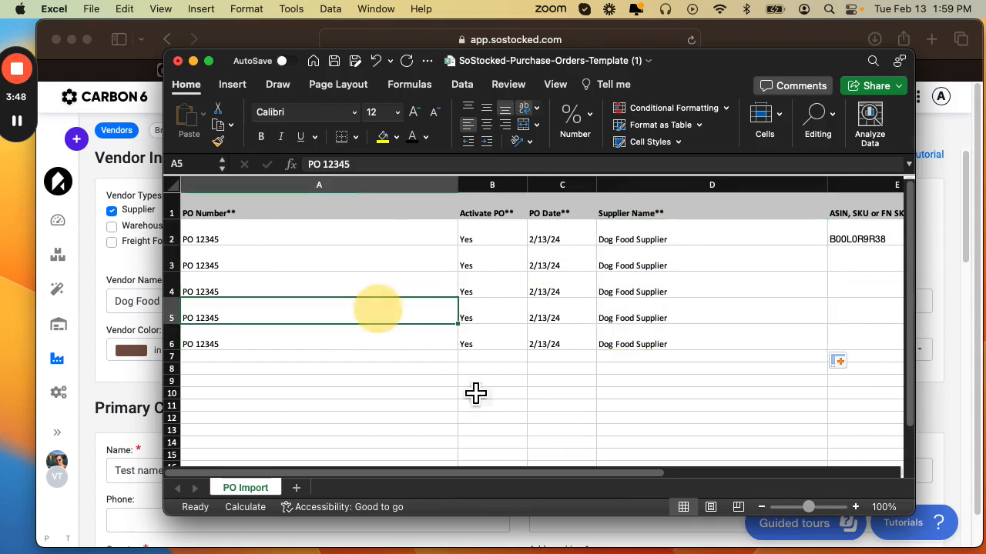
Fill rows 3 to 6 with the ASIN series B00L0R9R39 to B00L0R9R42 and a quantity of 100 each
{"action": "left_click_drag", "start_coordinate": [548, 473], "coordinate": [709, 497]}
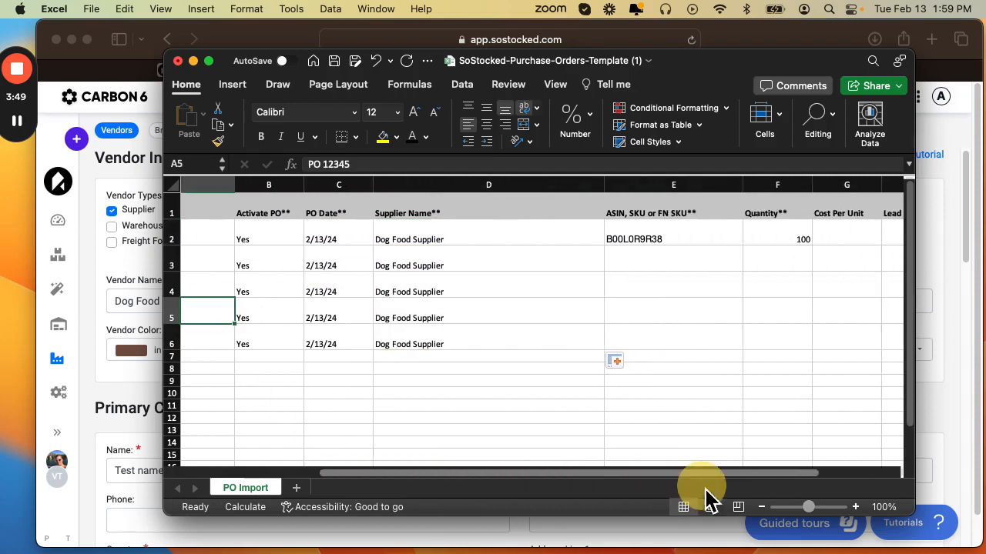
{"action": "left_click", "coordinate": [670, 241]}
{"action": "mouse_move", "coordinate": [30, 135]}
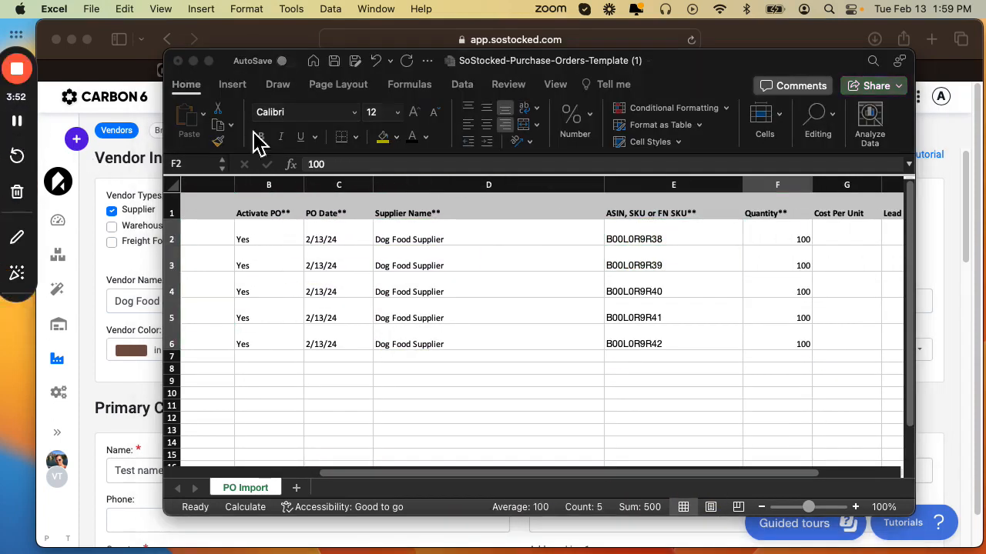
{"action": "left_click", "coordinate": [747, 341], "text": "shift"}
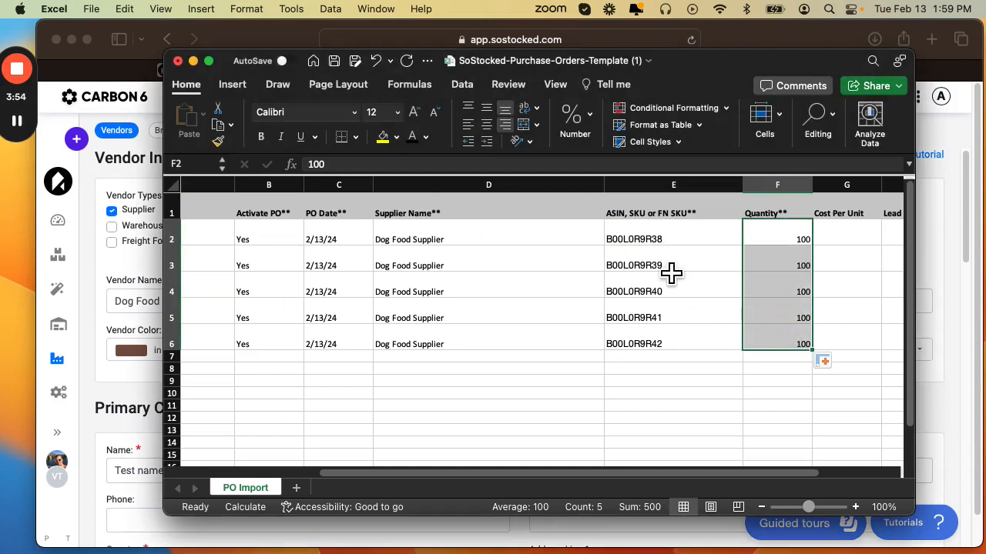
{"action": "left_click_drag", "start_coordinate": [531, 473], "coordinate": [389, 473]}
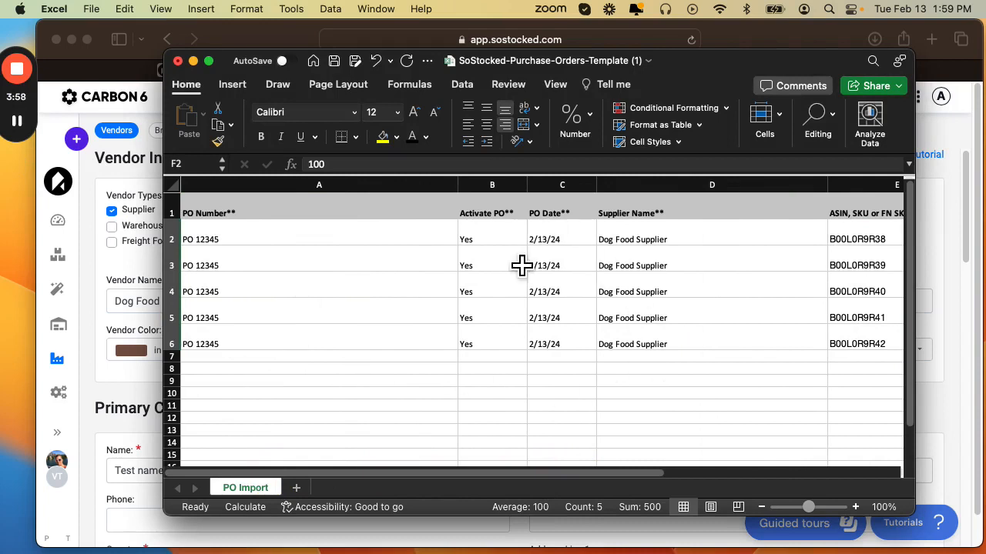
Review the filled purchase order rows across all columns, from PO number through quantity and cost per unit
{"action": "left_click_drag", "start_coordinate": [615, 474], "coordinate": [772, 476]}
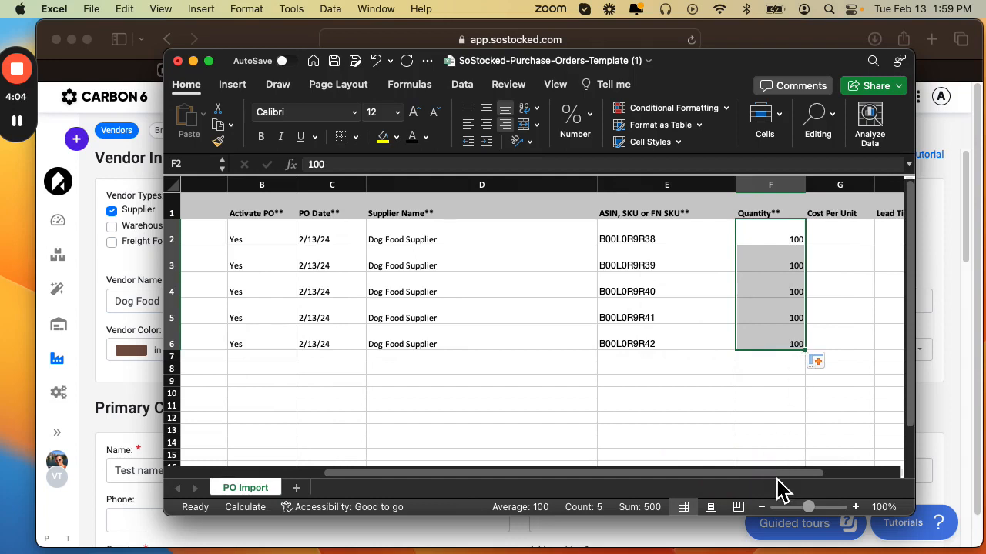
{"action": "left_click_drag", "start_coordinate": [781, 478], "coordinate": [847, 484]}
{"action": "left_click_drag", "start_coordinate": [845, 484], "coordinate": [469, 485]}
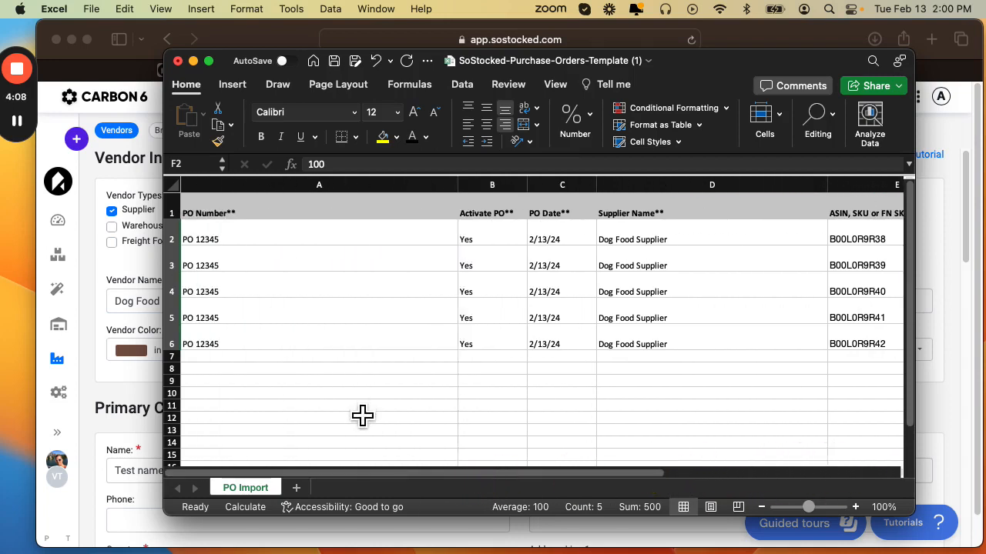
{"action": "left_click", "coordinate": [209, 358]}
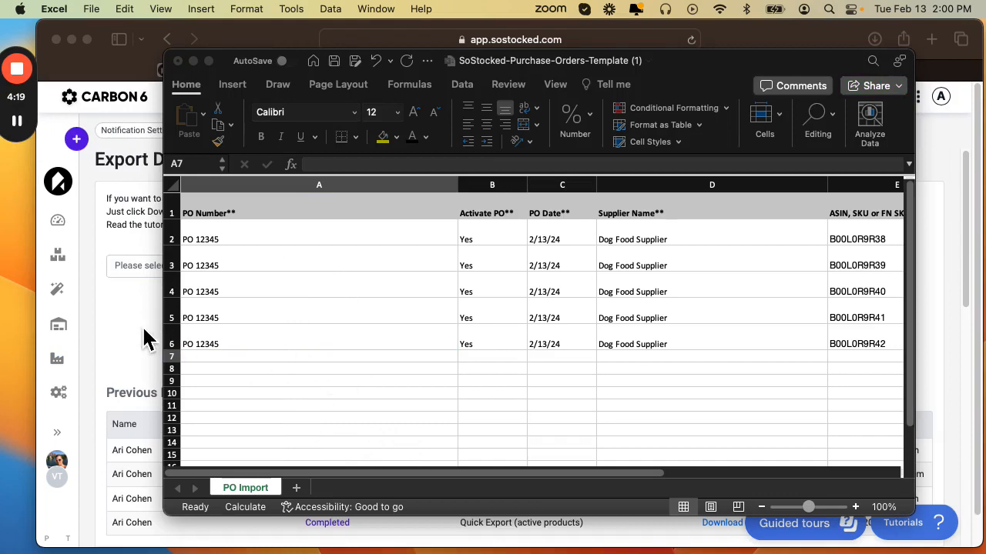
Switch to SoStocked in Safari and set the upload type for updated data to PO Bulk Upload
{"action": "left_click", "coordinate": [137, 329]}
{"action": "scroll", "coordinate": [488, 347], "scroll_direction": "down", "scroll_amount": 5}
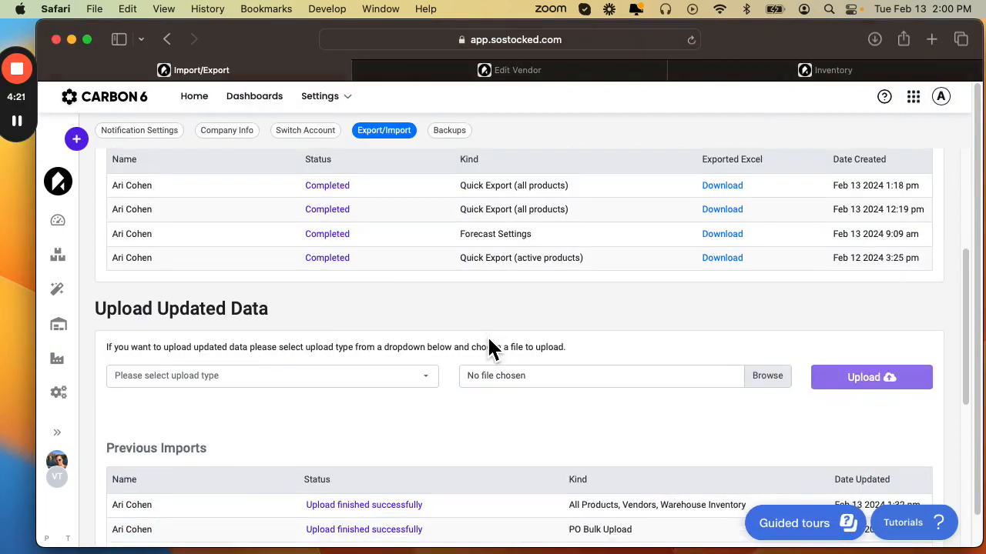
{"action": "left_click", "coordinate": [431, 377]}
{"action": "left_click", "coordinate": [162, 421]}
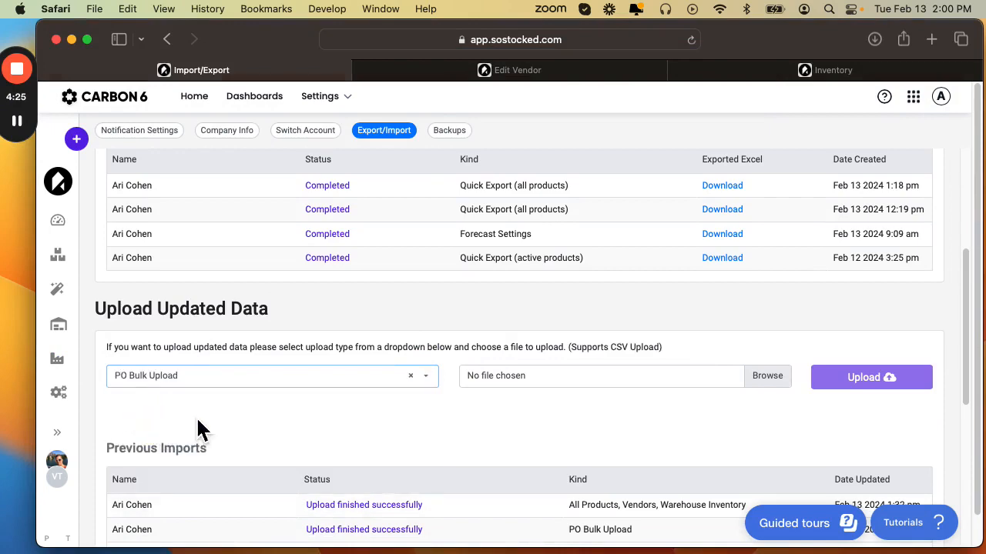
{"action": "scroll", "coordinate": [324, 446], "scroll_direction": "down", "scroll_amount": 2}
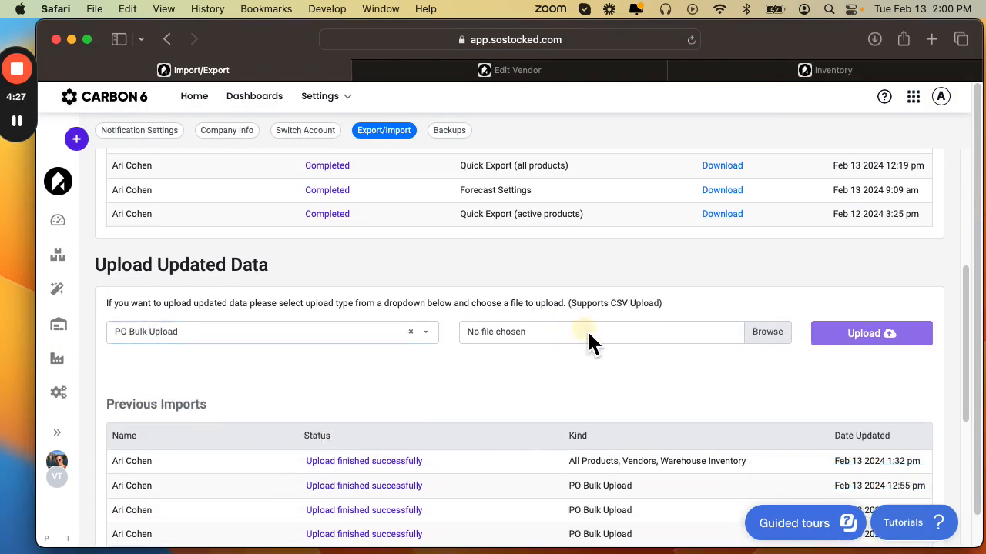
Attach SoStocked-Purchase-Orders-Template.xlsx from the Downloads folder as the file for the PO bulk upload
{"action": "left_click", "coordinate": [585, 335]}
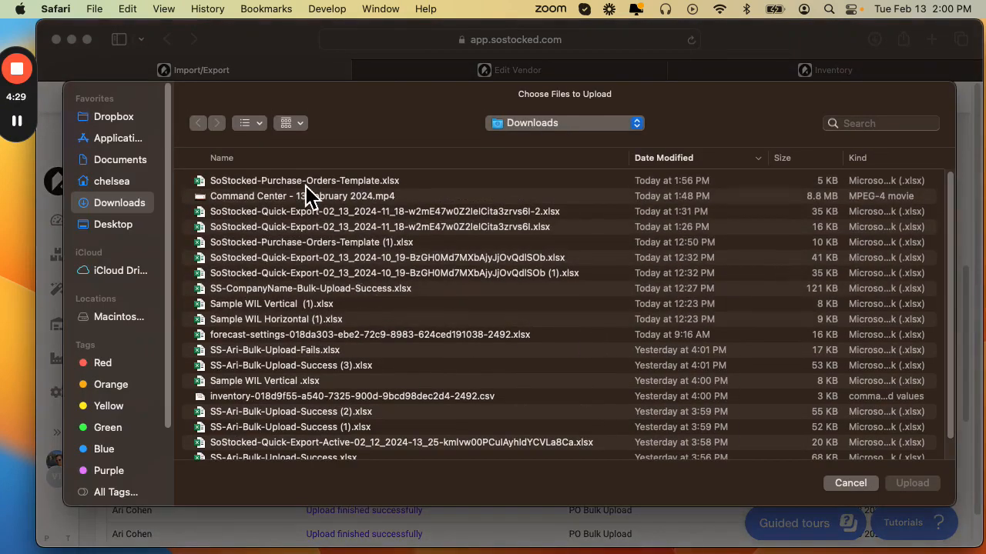
{"action": "left_click", "coordinate": [297, 181]}
{"action": "left_click", "coordinate": [912, 483]}
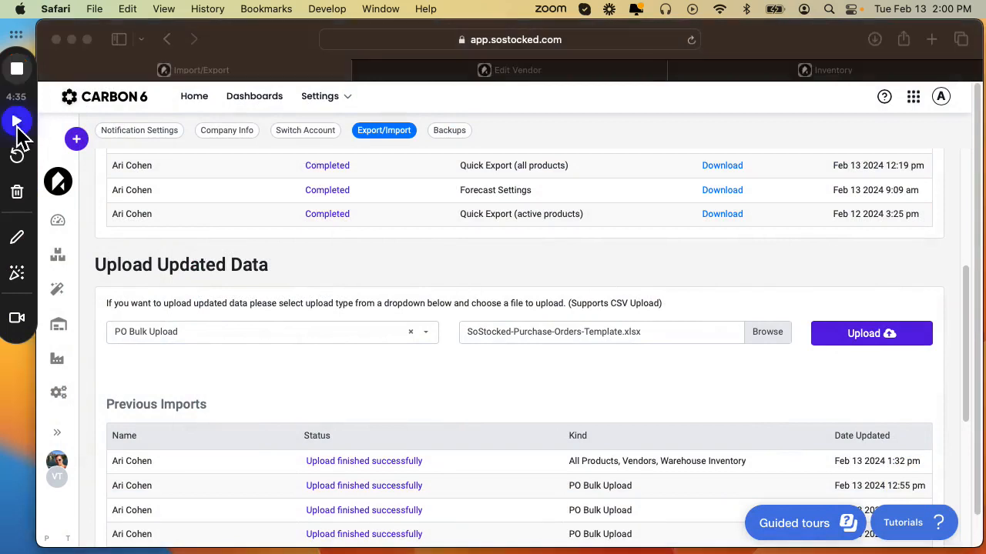
{"action": "left_click", "coordinate": [16, 123]}
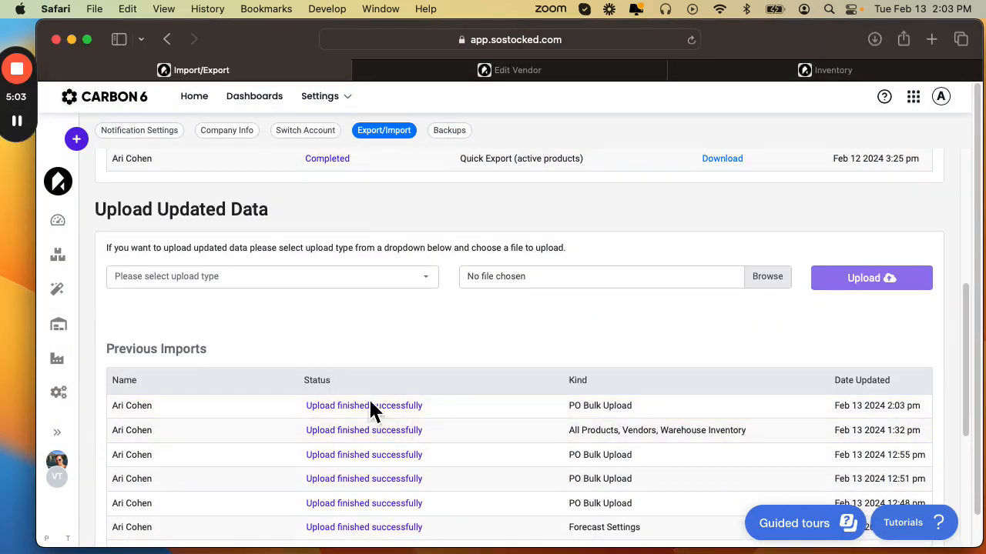
Open the imported PO 12345 from the order tracker's In Production stage and view its products in the order editor
{"action": "scroll", "coordinate": [404, 409], "scroll_direction": "up", "scroll_amount": 5}
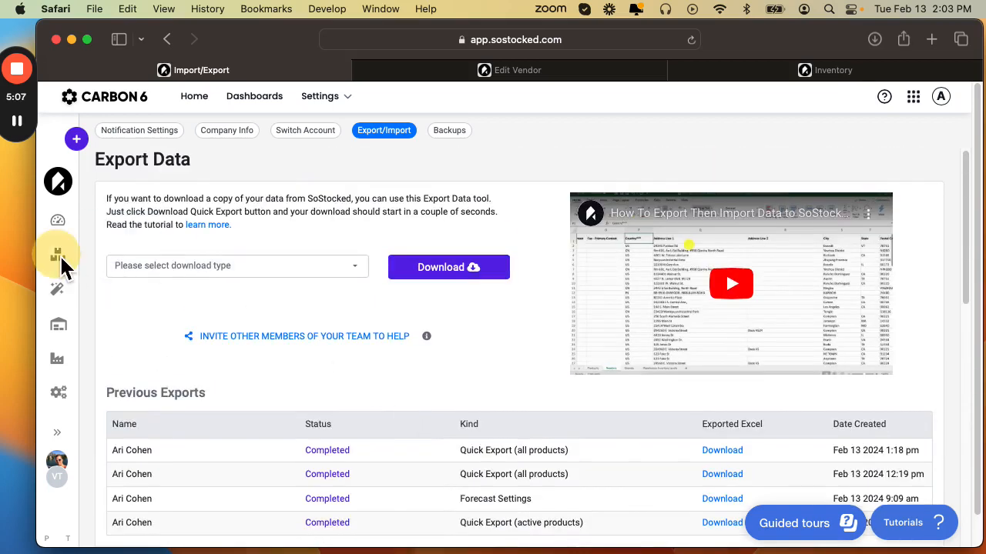
{"action": "left_click", "coordinate": [61, 264]}
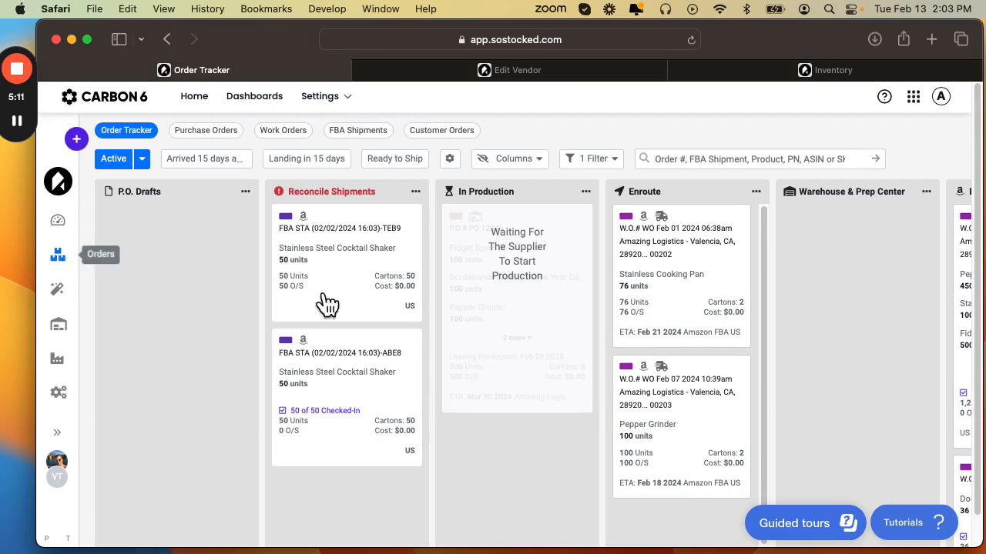
{"action": "left_click", "coordinate": [541, 259]}
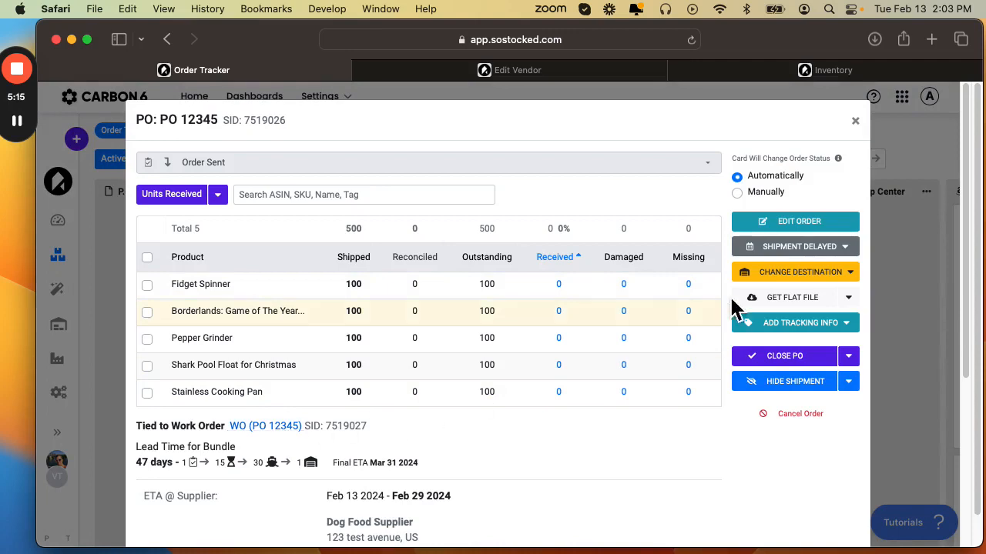
{"action": "left_click", "coordinate": [799, 227]}
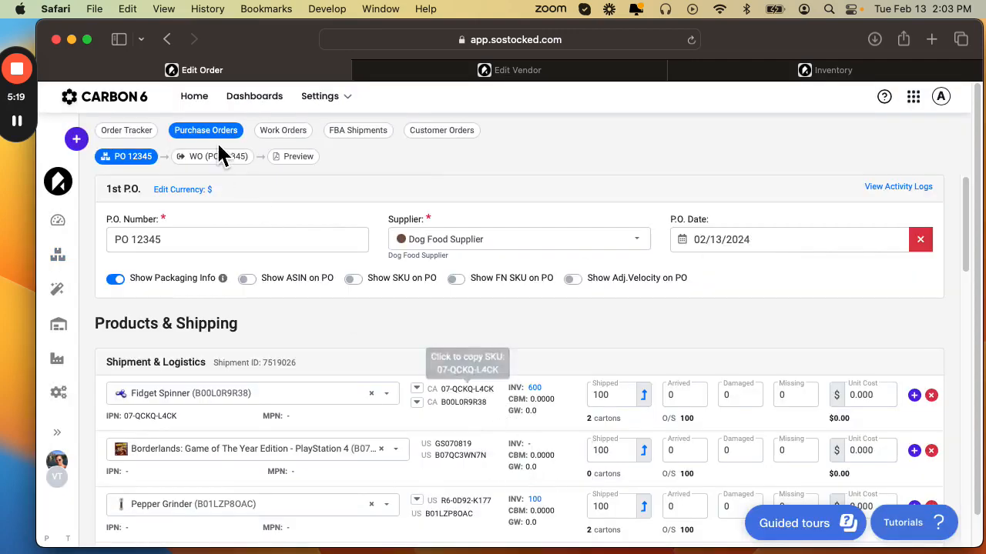
{"action": "left_click", "coordinate": [206, 137]}
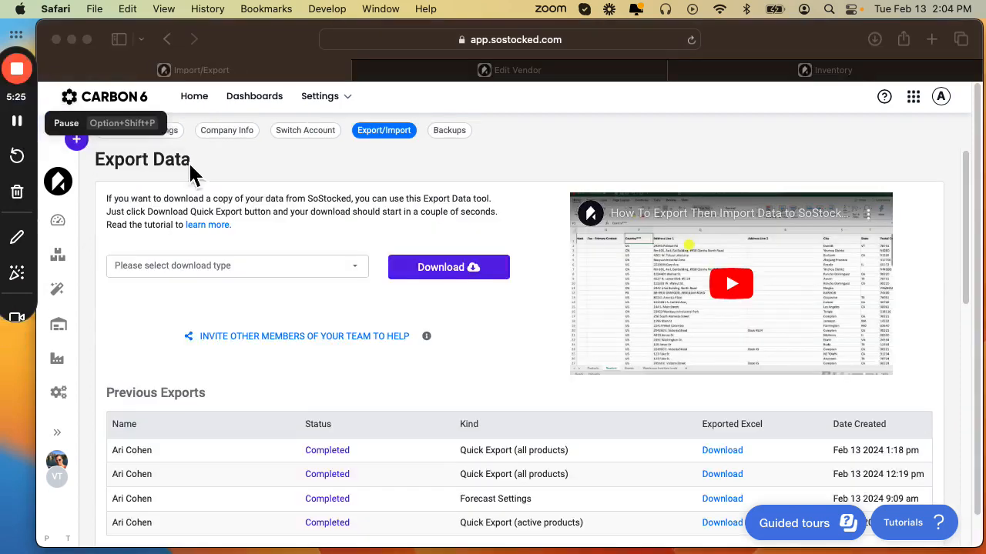
Start a tech support ticket with SoStocked as the app, and close the form without submitting it
{"action": "scroll", "coordinate": [436, 378], "scroll_direction": "down", "scroll_amount": 5}
{"action": "scroll", "coordinate": [437, 373], "scroll_direction": "down", "scroll_amount": 4}
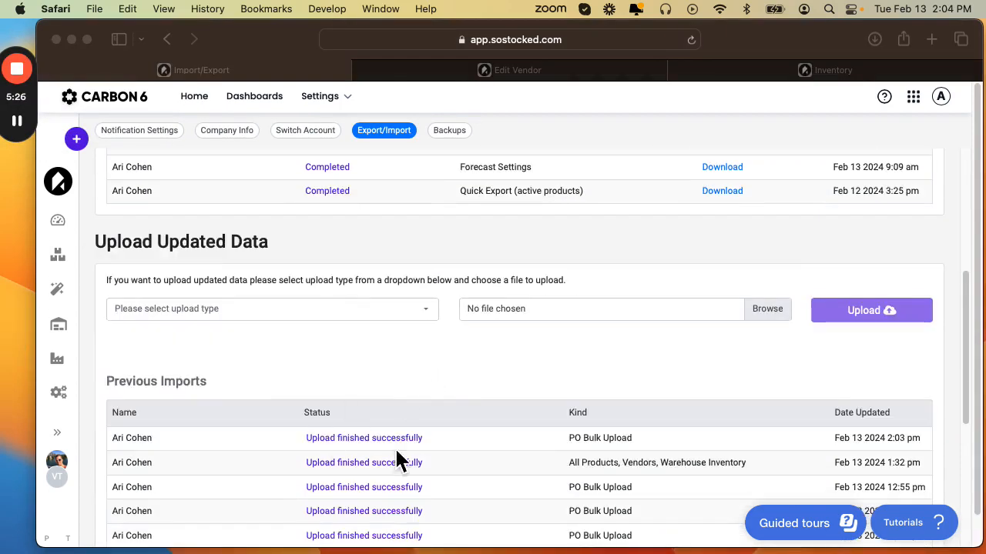
{"action": "scroll", "coordinate": [423, 437], "scroll_direction": "up", "scroll_amount": 3}
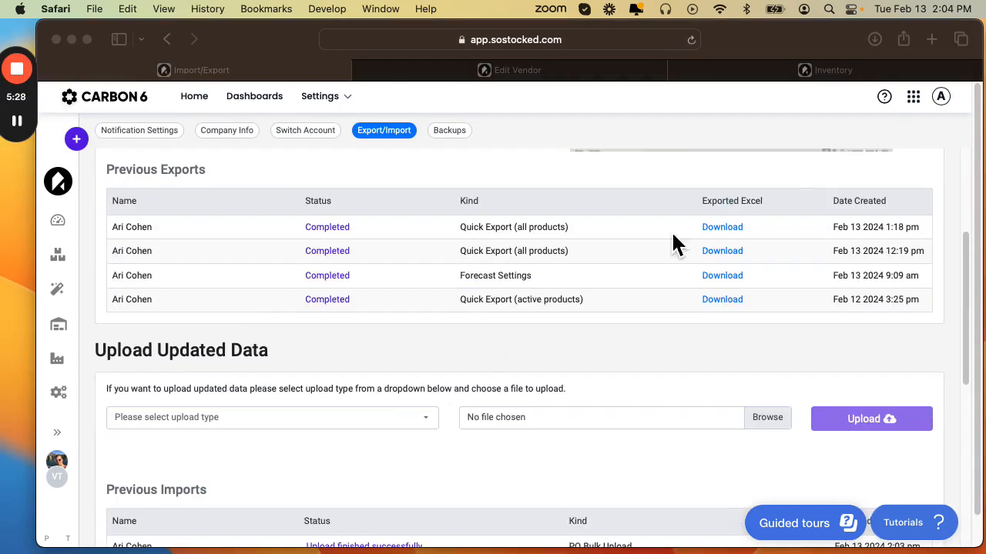
{"action": "left_click", "coordinate": [885, 97]}
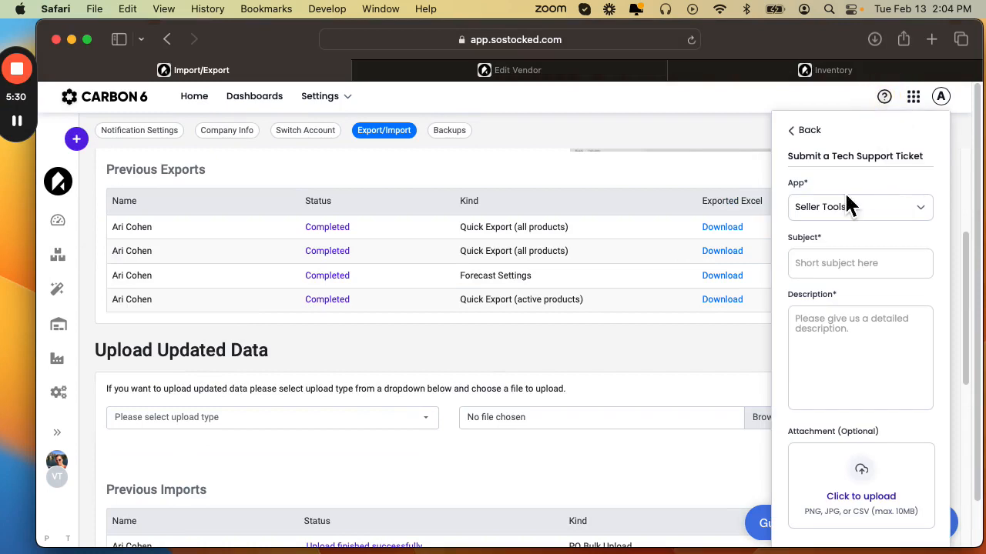
{"action": "left_click", "coordinate": [845, 209]}
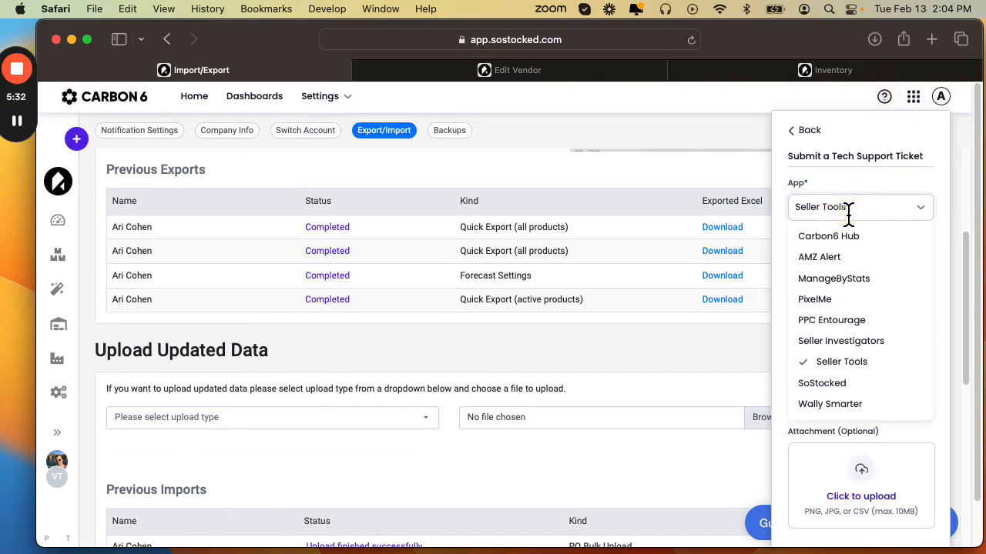
{"action": "left_click", "coordinate": [853, 384]}
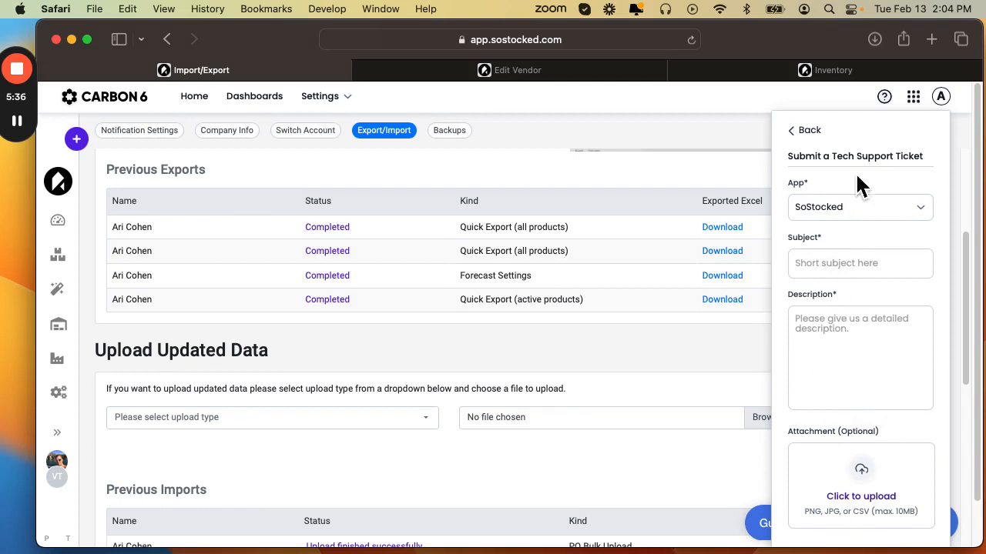
{"action": "left_click", "coordinate": [884, 97]}
{"action": "scroll", "coordinate": [622, 262], "scroll_direction": "down", "scroll_amount": 1}
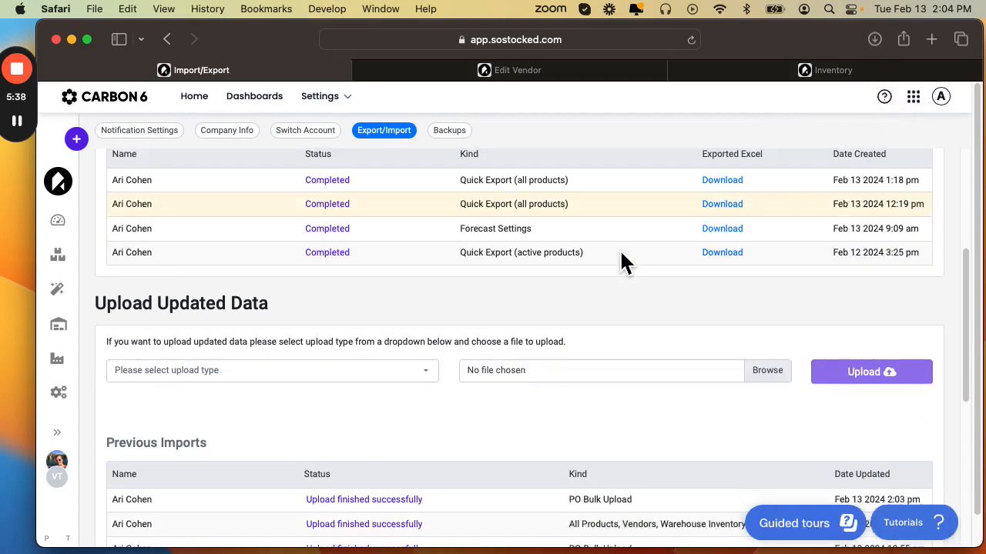
{"action": "scroll", "coordinate": [623, 262], "scroll_direction": "down", "scroll_amount": 1}
{"action": "scroll", "coordinate": [622, 262], "scroll_direction": "up", "scroll_amount": 1}
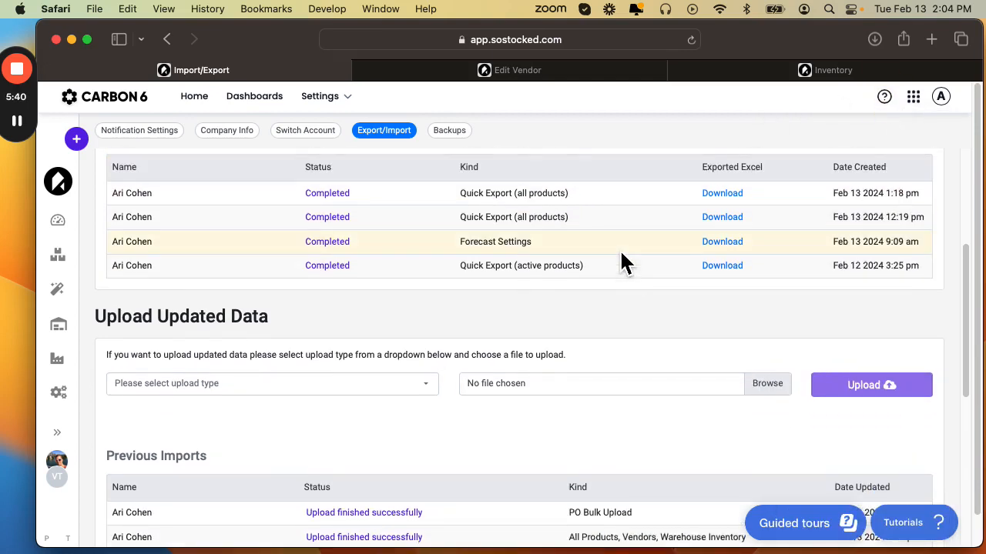
{"action": "scroll", "coordinate": [622, 262], "scroll_direction": "down", "scroll_amount": 1}
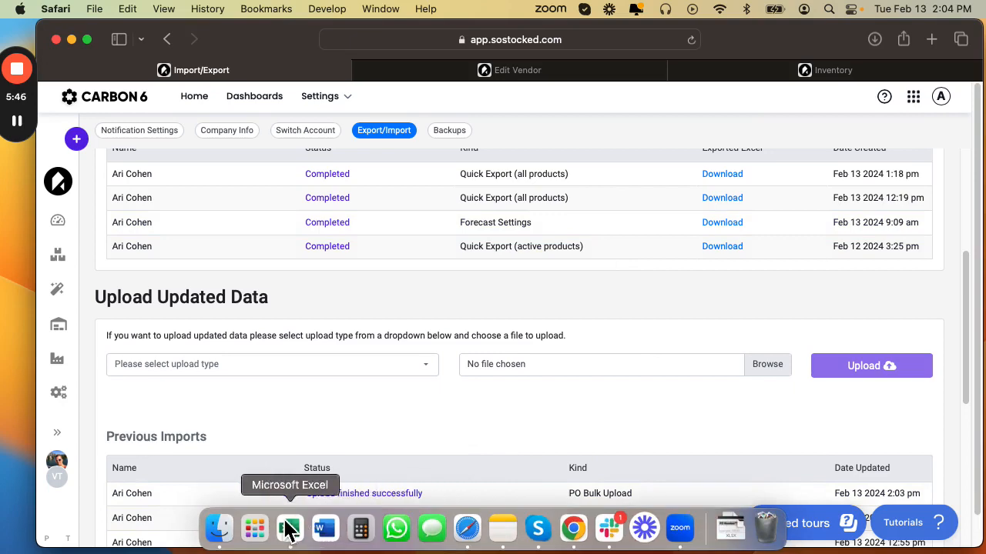
Switch to Excel, review the purchase order lines in the template, and close the workbook
{"action": "left_click", "coordinate": [290, 530]}
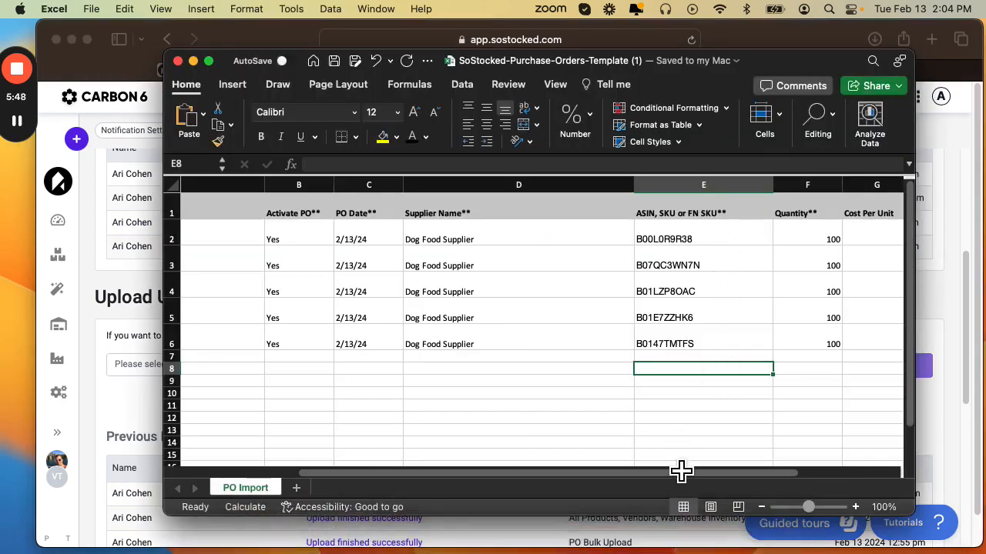
{"action": "left_click_drag", "start_coordinate": [675, 481], "coordinate": [378, 471]}
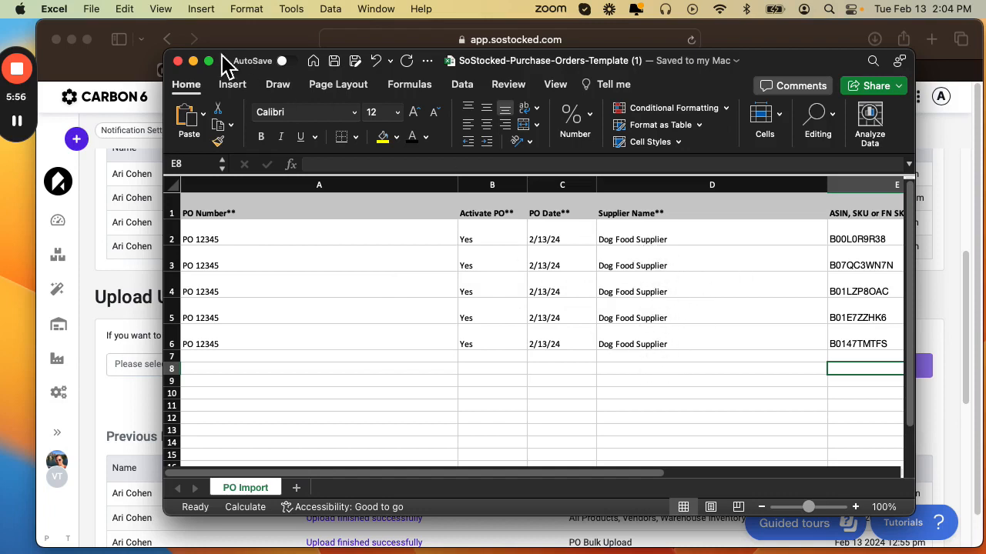
{"action": "left_click", "coordinate": [177, 60]}
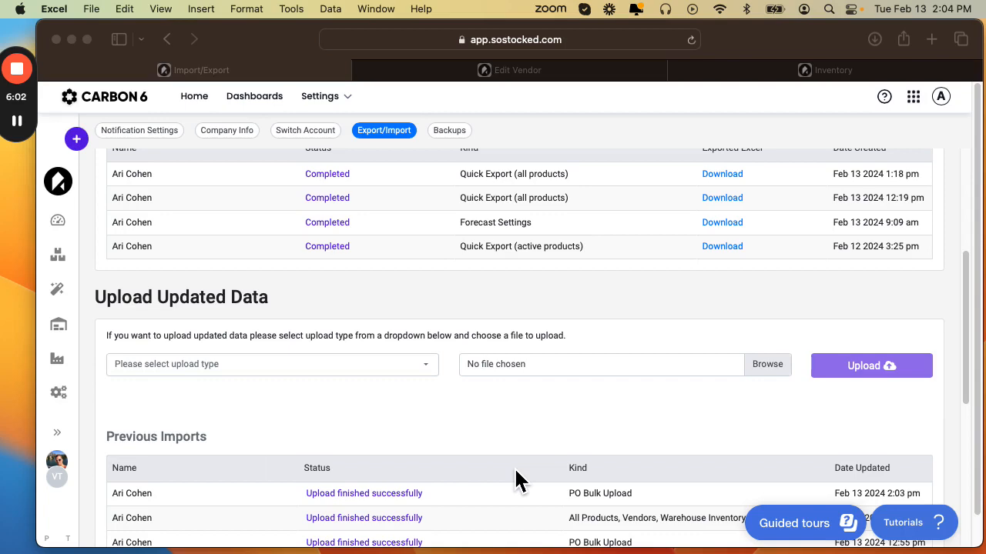
{"action": "mouse_move", "coordinate": [20, 73]}
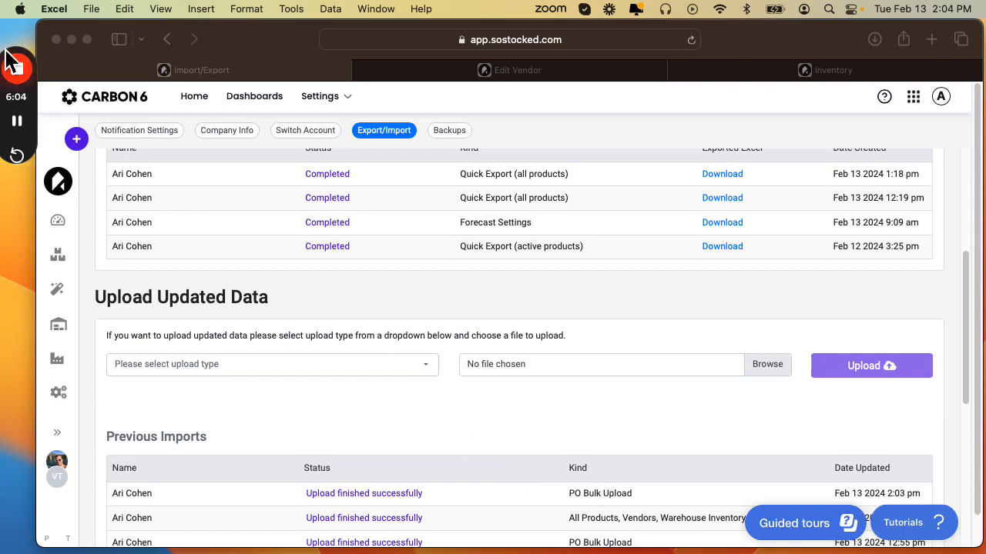